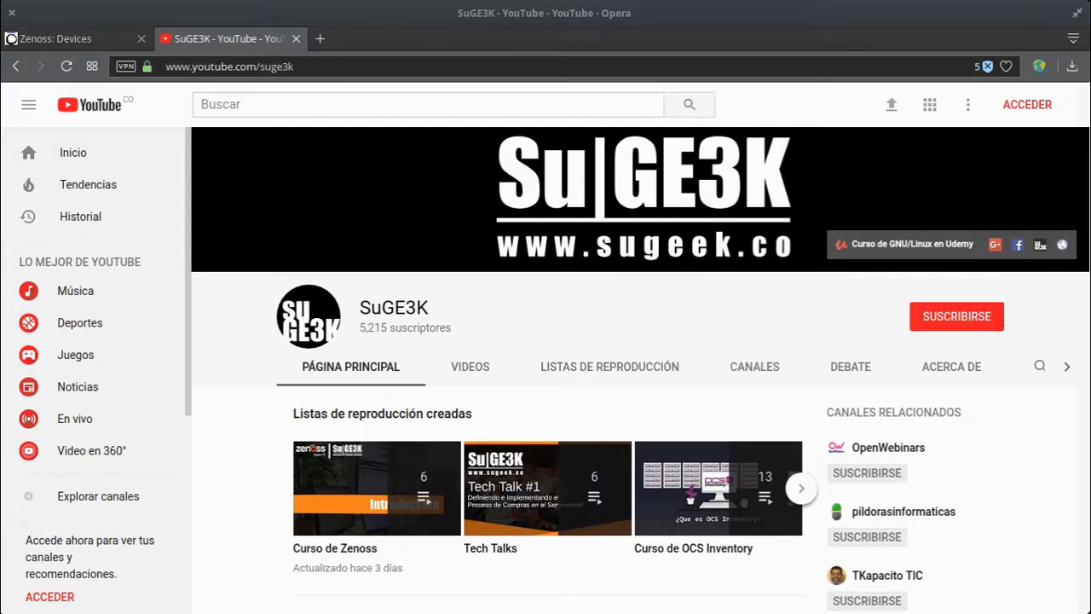
Step: Close the YouTube SuGE3K channel tab to return to the Zenoss devices page
left_click(296, 39)
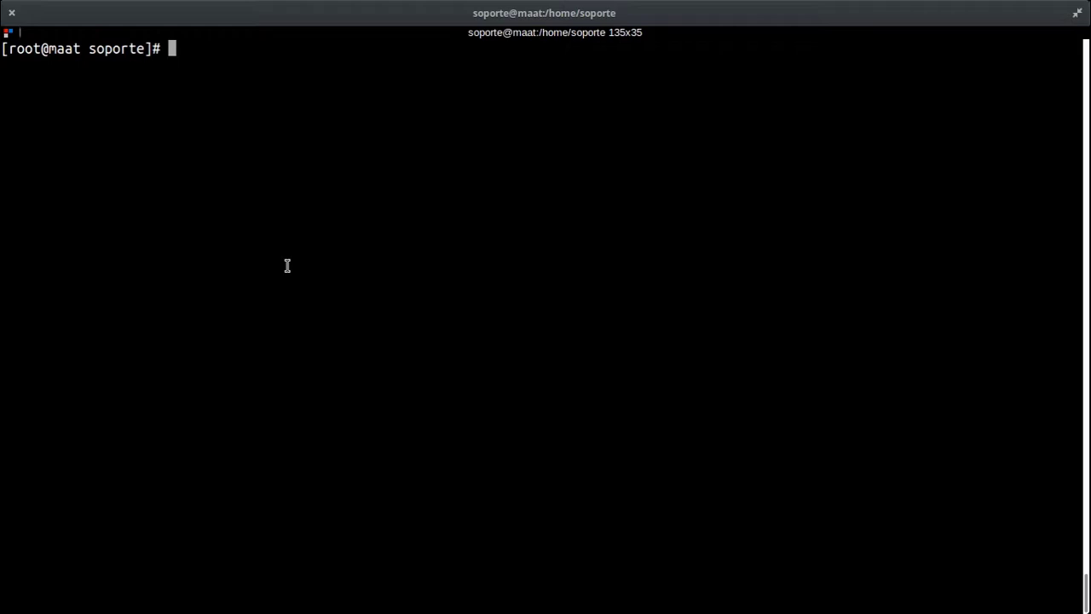
Step: Try installing the snmpd package with yum install snmpd
type("yum install")
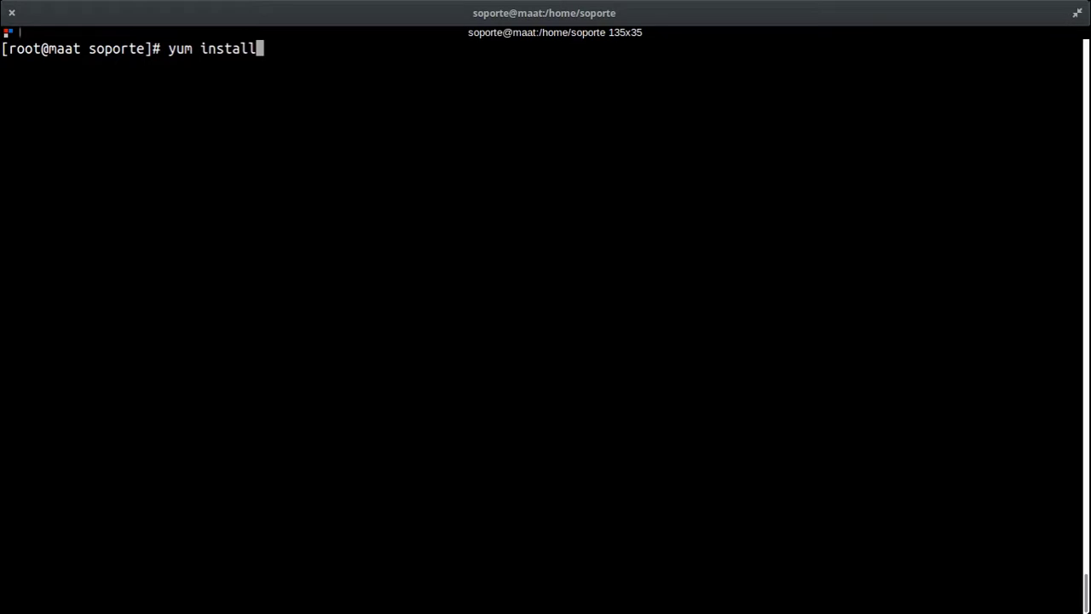
type(" snmpod")
key("BackSpace")
key("BackSpace")
type("d")
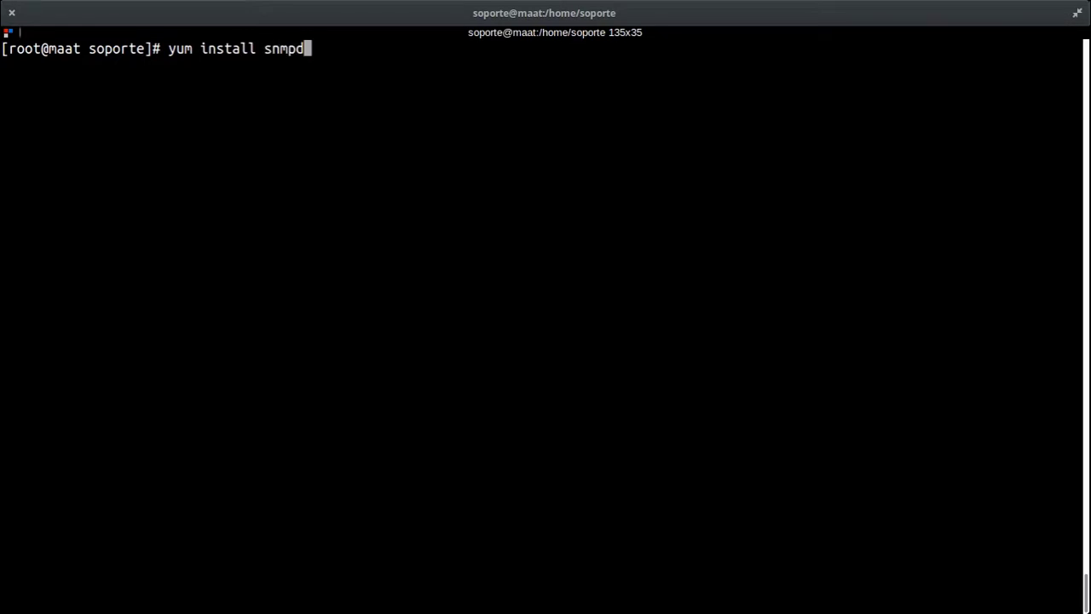
key("Return")
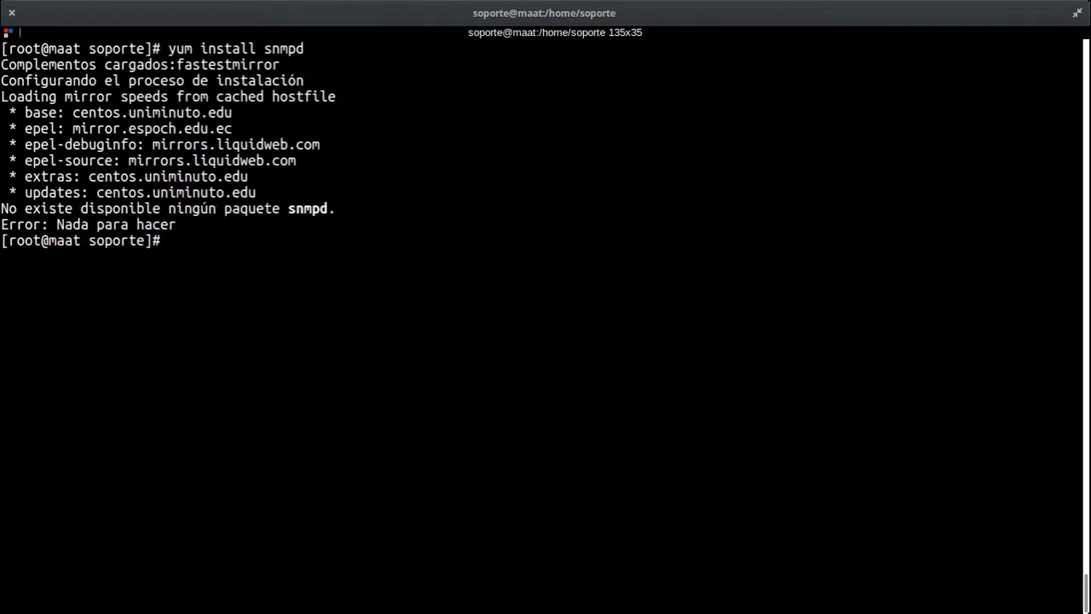
Step: Search the yum repository for snmp packages
key("Up")
key("BackSpace")
key("Left")
key("Left")
key("Left")
key("Left")
key("Left")
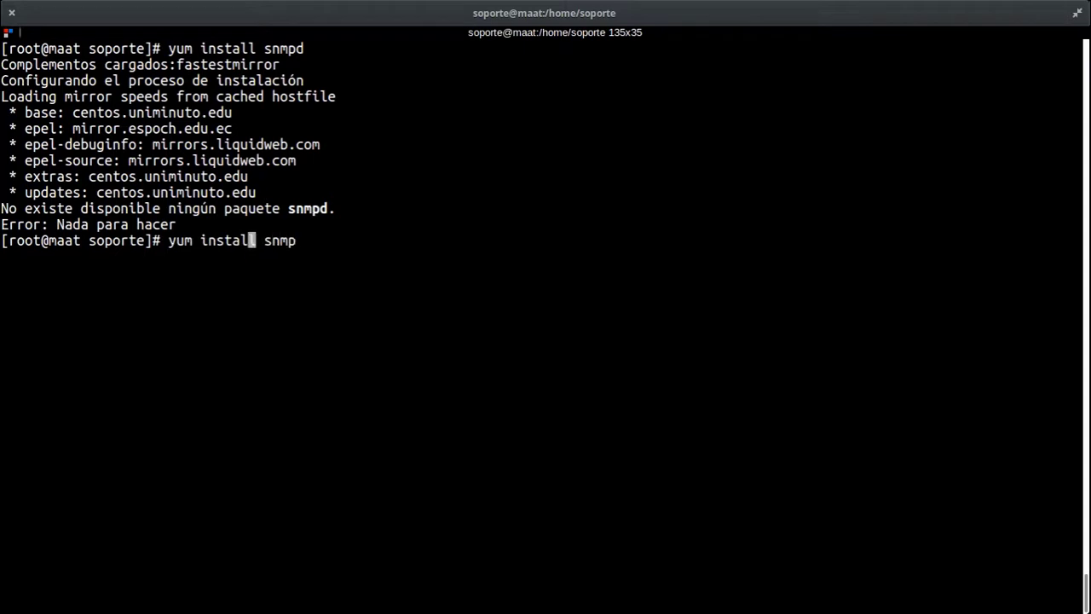
key("BackSpace")
key("BackSpace")
key("BackSpace")
key("BackSpace")
key("BackSpace")
key("BackSpace")
key("BackSpace")
type("sea")
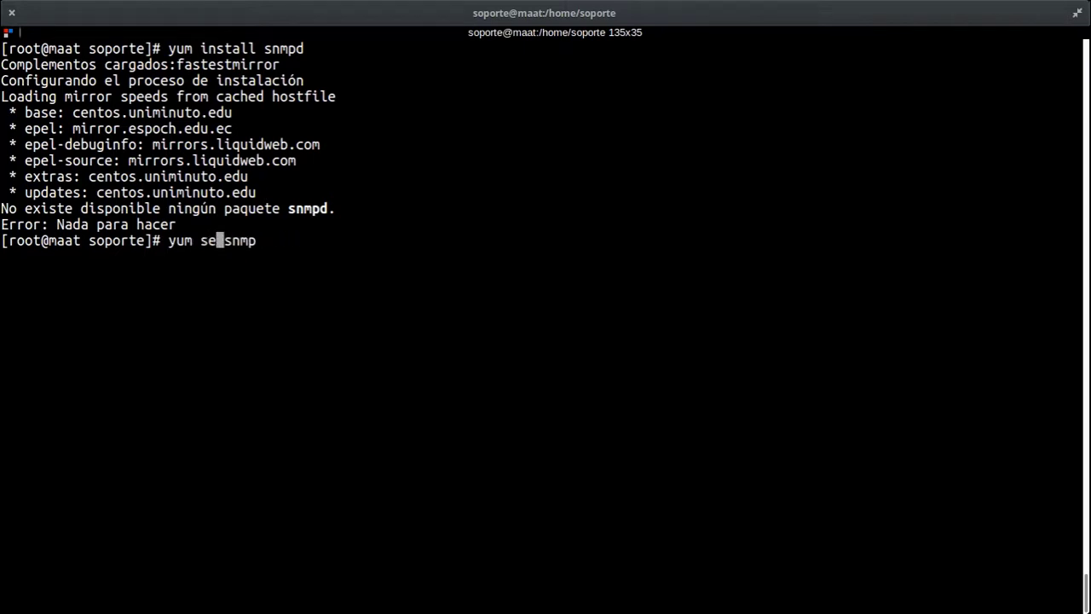
type("rch")
key("Return")
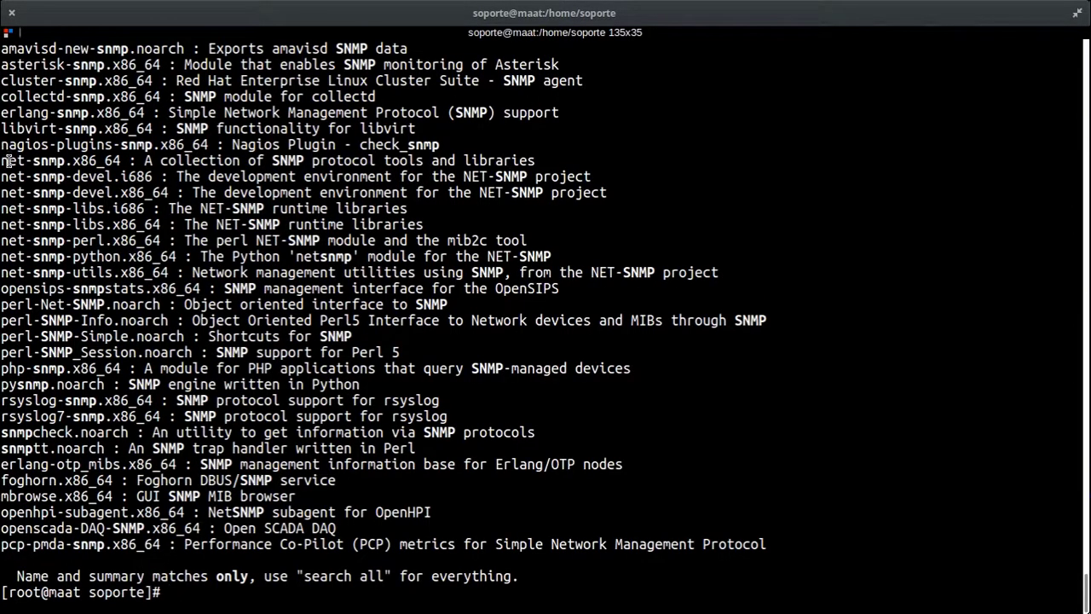
Step: Select the net-snmp package name in the search results and copy it
left_click_drag(6, 161, 66, 163)
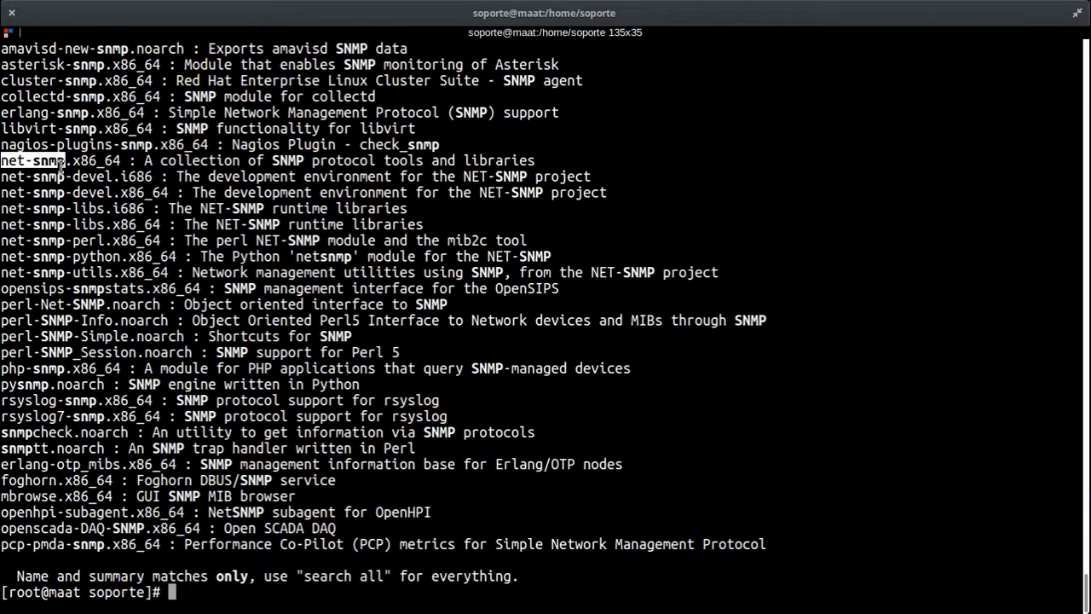
scroll(76, 177, "up", 2)
scroll(245, 281, "down", 1)
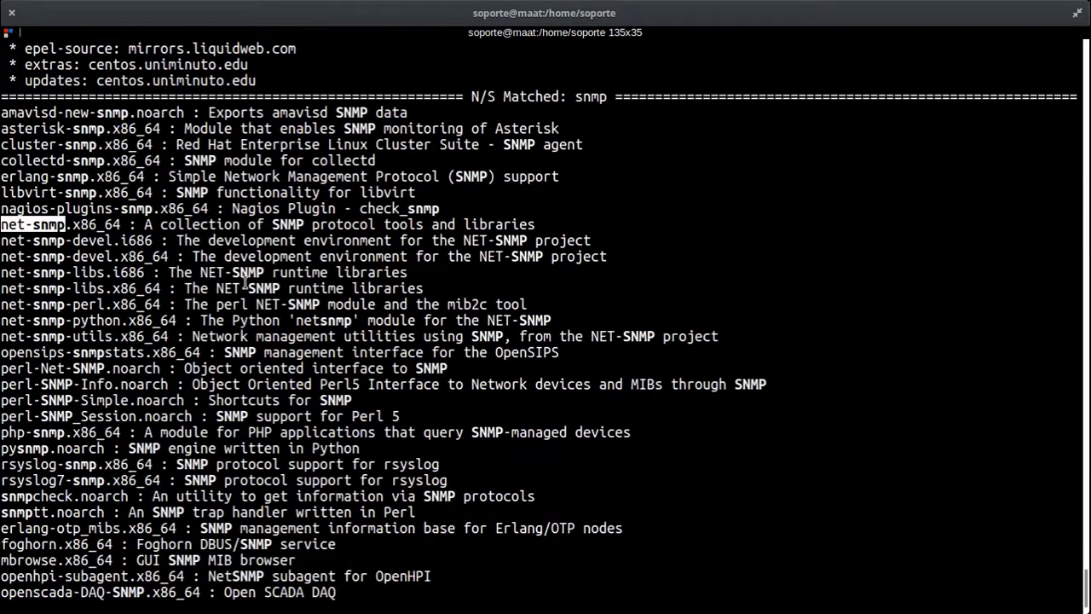
scroll(246, 282, "down", 1)
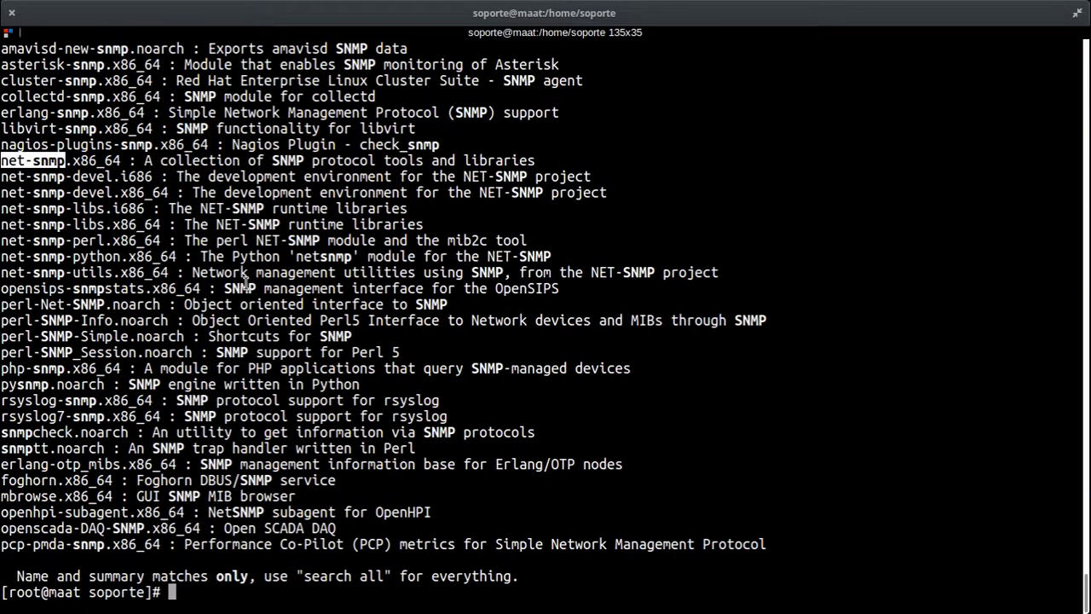
left_click(460, 402)
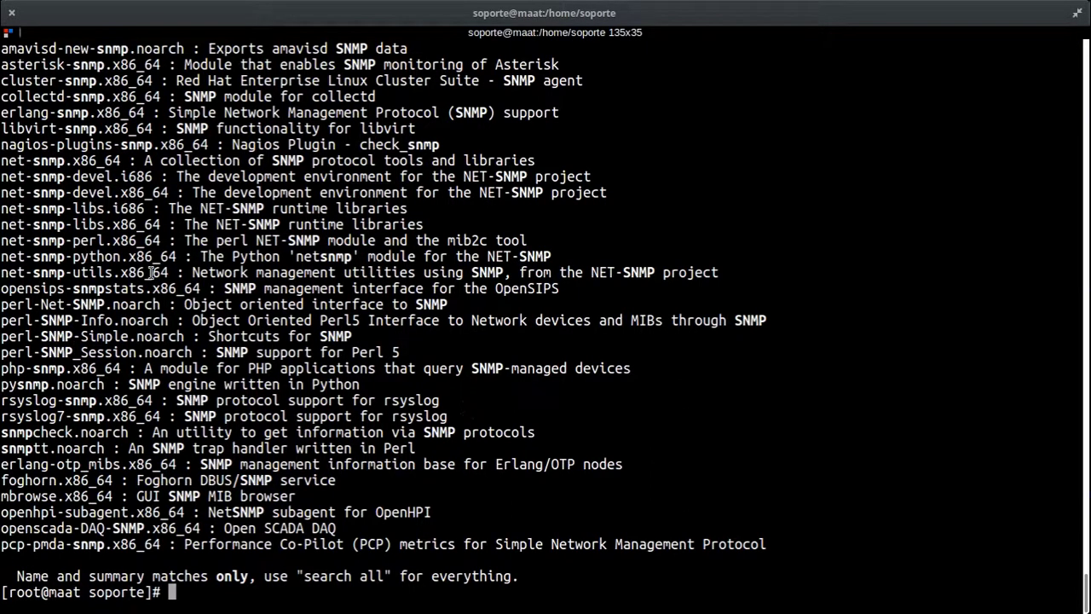
left_click_drag(63, 162, 4, 162)
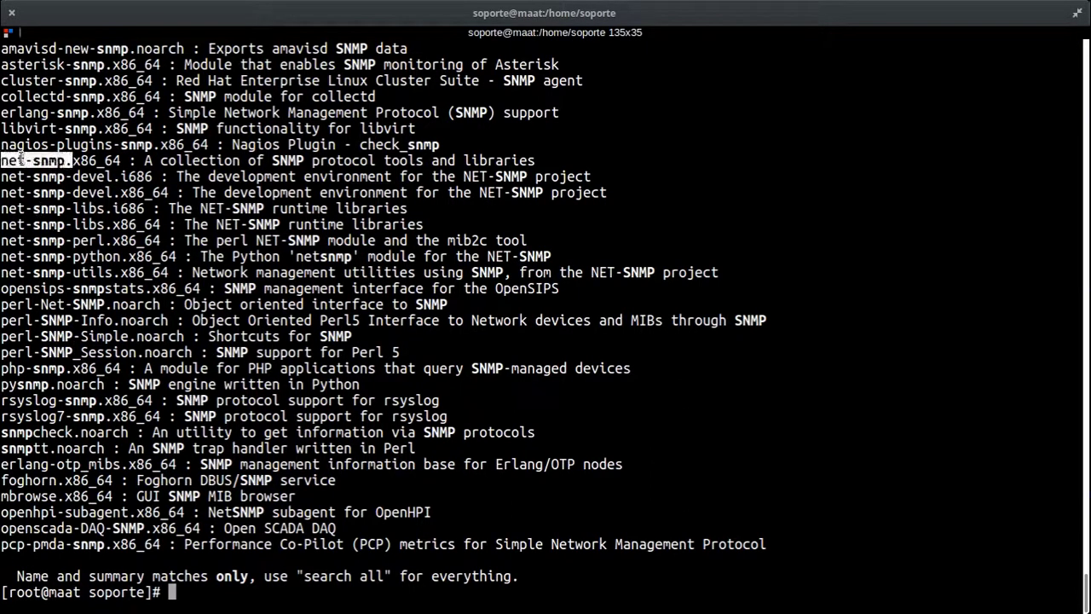
right_click(47, 163)
left_click(47, 164)
Step: Install net-snmp with yum, which reports version 5.5-60.el6 already installed
type("yum ins")
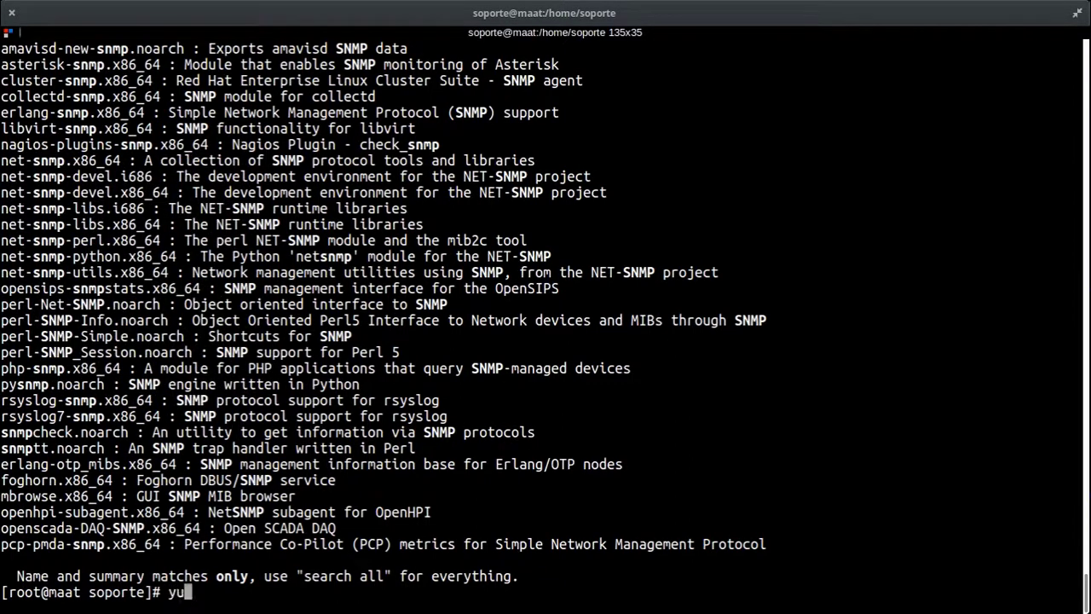
type("tall snmpd")
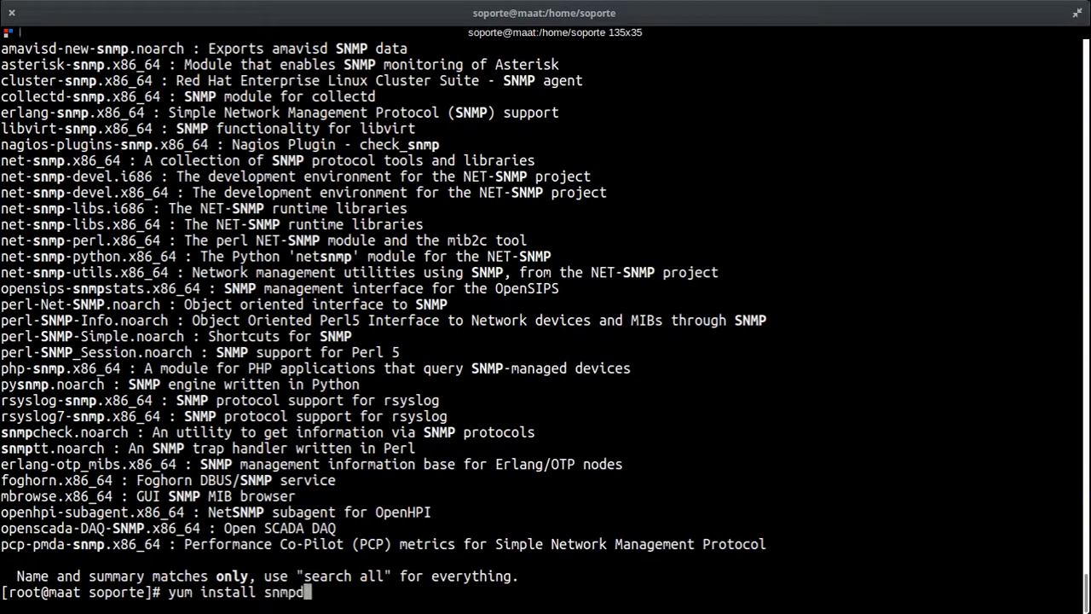
key("Left")
key("Left")
key("Left")
key("Left")
type("net-")
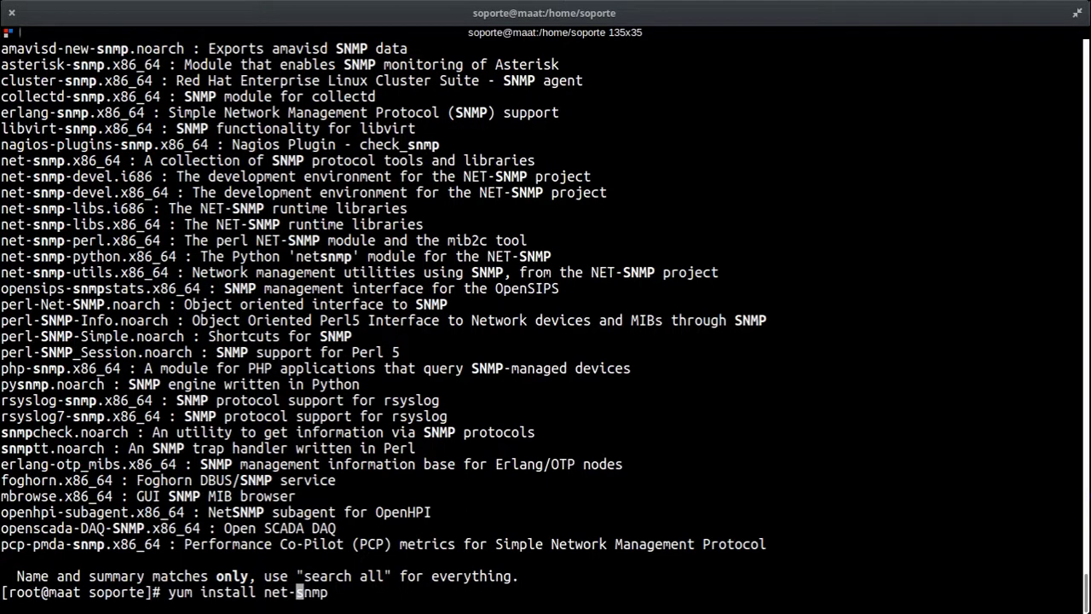
key("Return")
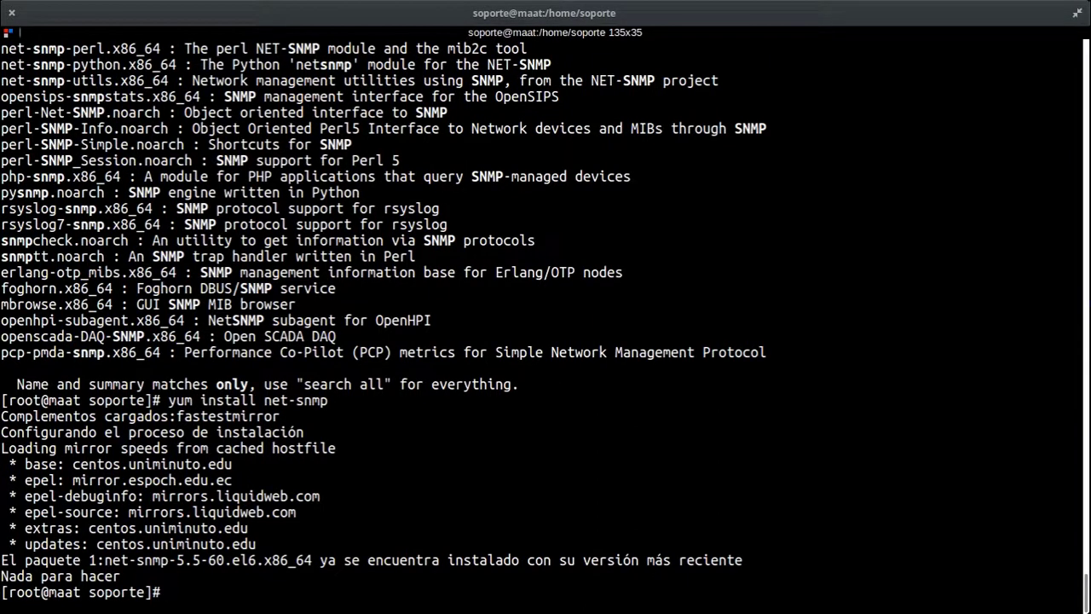
Step: List /etc/snmp/, showing snmpd.conf and snmptrapd.conf
type("ls /etc/snmp/")
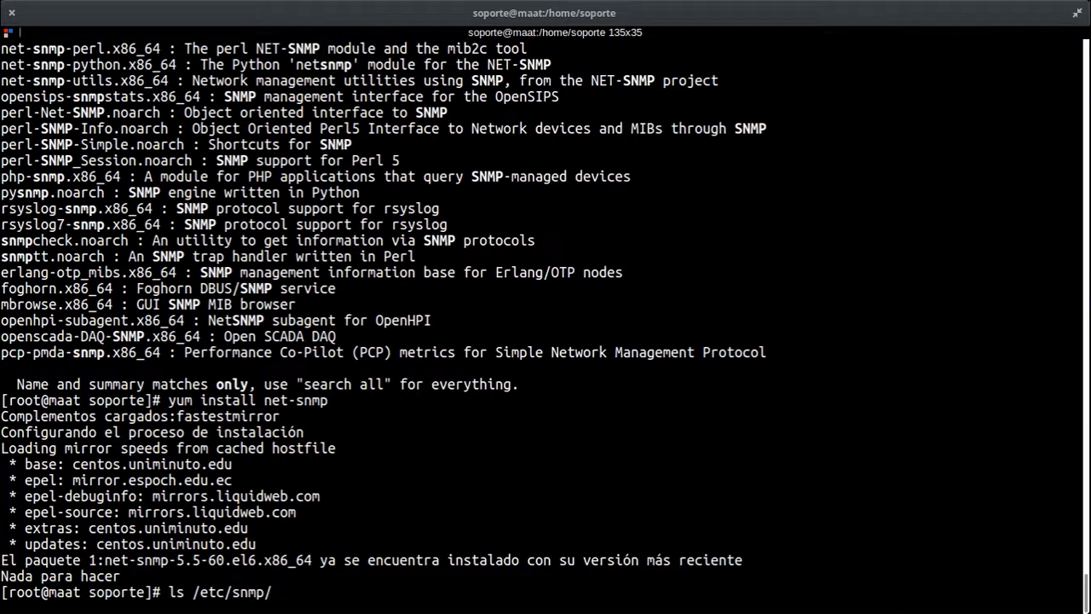
key("Return")
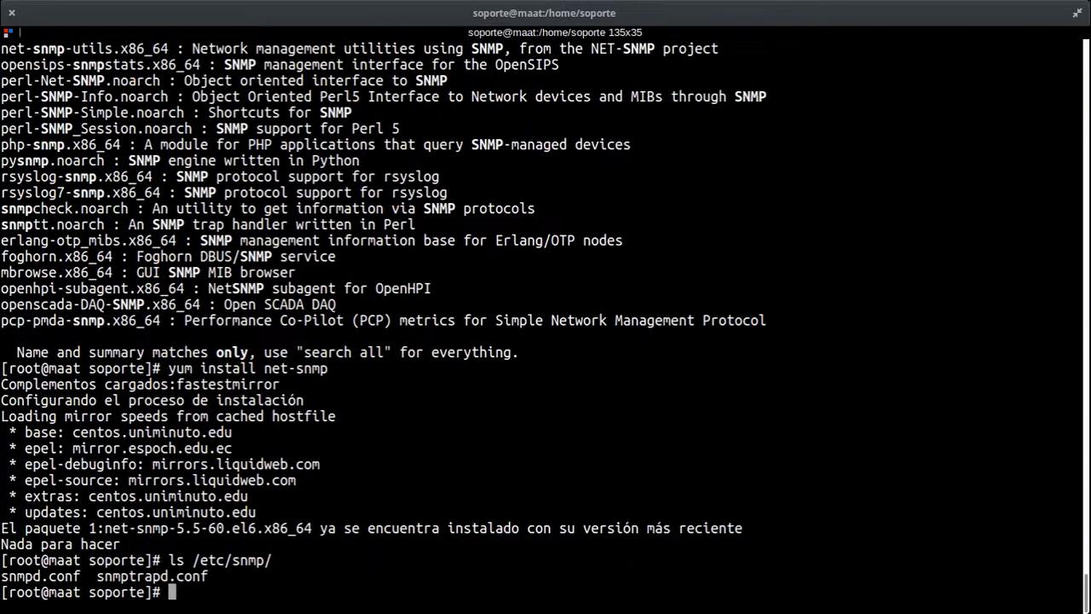
Step: Select snmpd.conf in the listing and begin the command nano /etc/snmp/snmpd
left_click_drag(193, 559, 270, 561)
left_click(268, 583)
mouse_move(75, 576)
left_mouse_down()
mouse_move(41, 576)
mouse_move(82, 576)
left_mouse_up()
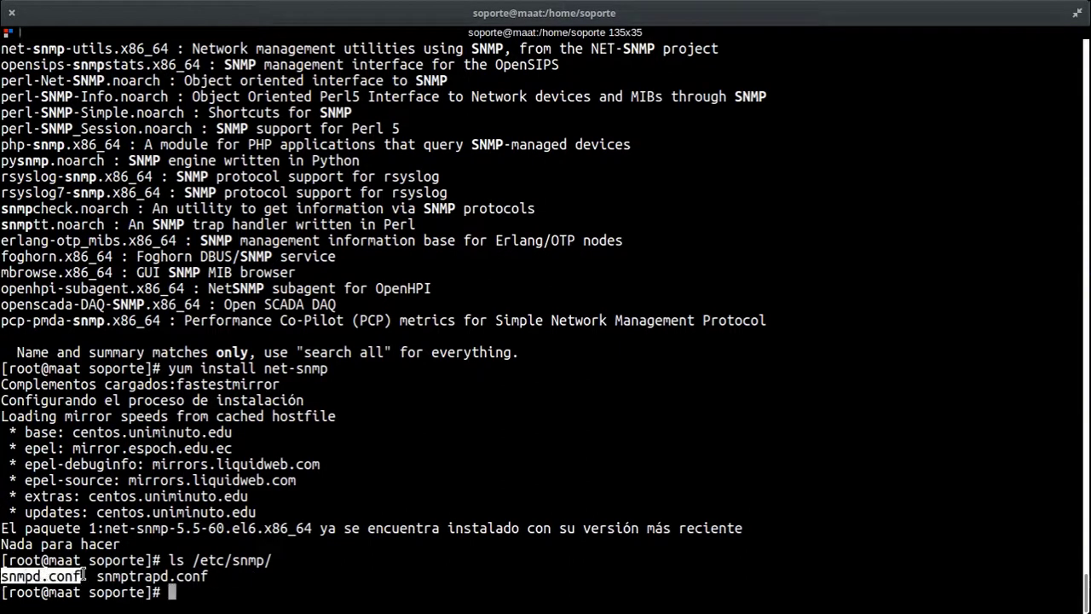
left_click(339, 576)
double_click(29, 578)
double_click(418, 563)
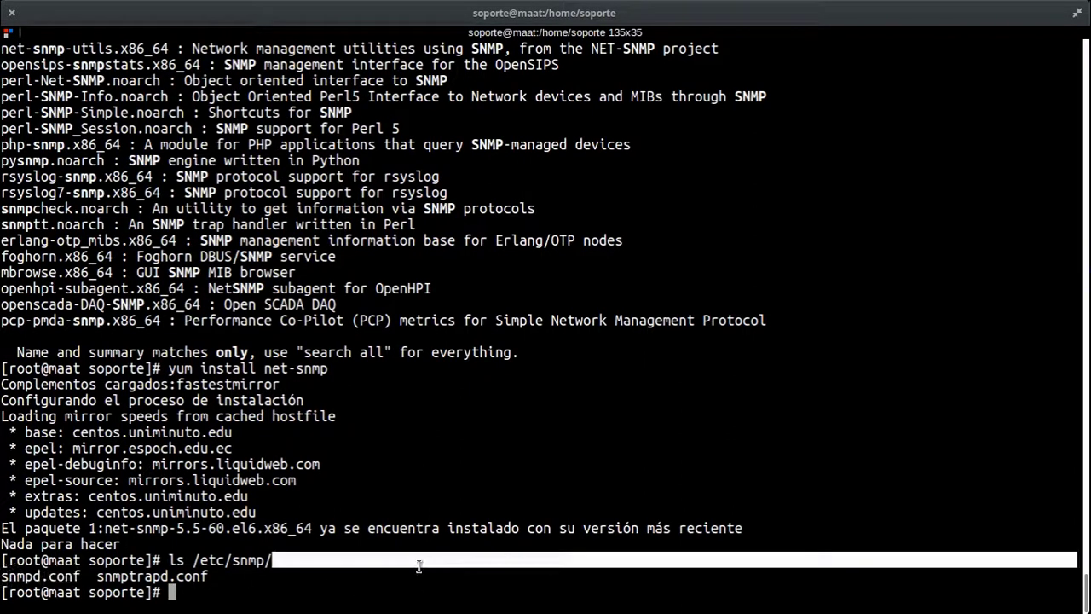
type("nano /e")
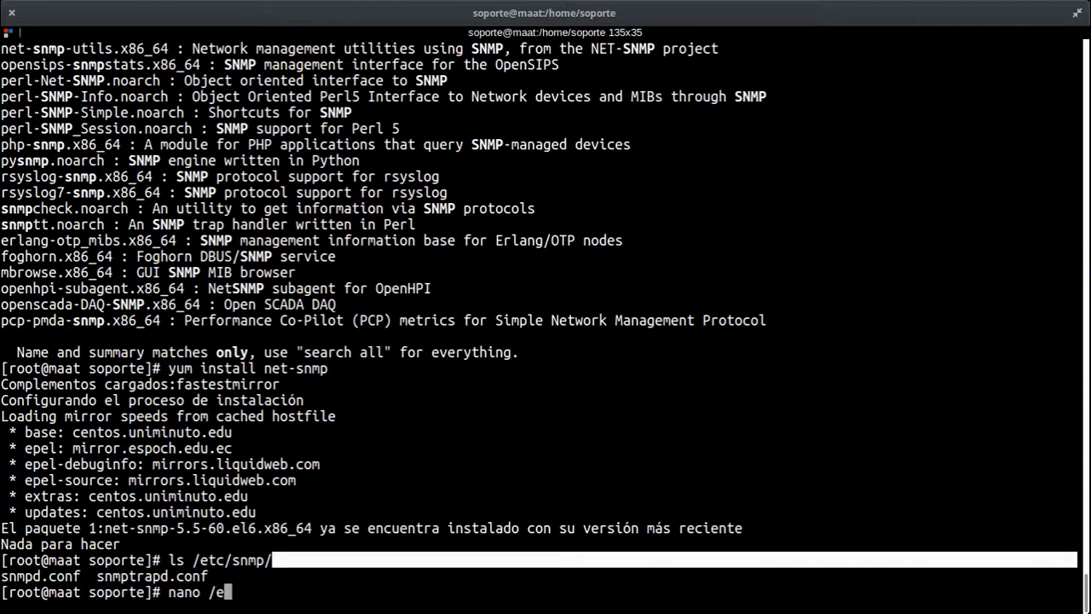
type("tc/snmp/sn")
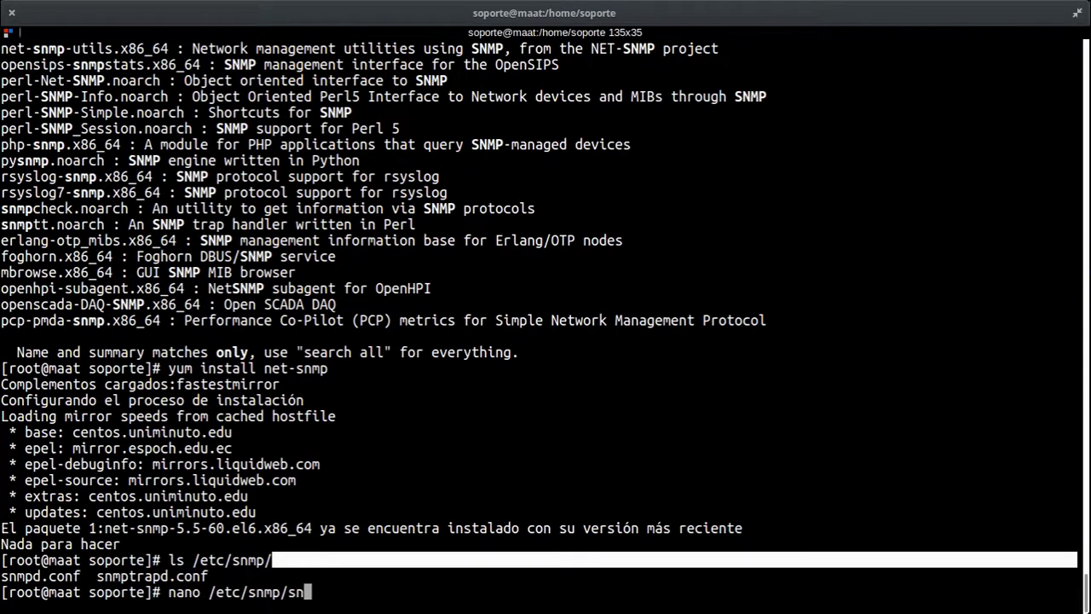
type("mpd")
Step: Open /etc/snmp/snmpd.conf in nano and read through the view and access sections
key("Tab")
key("Return")
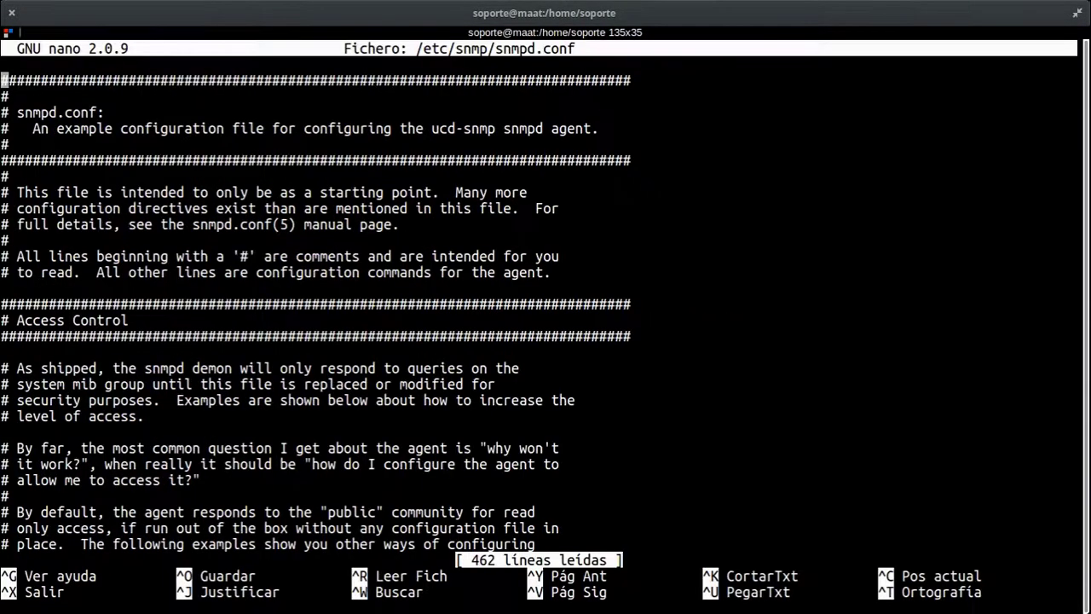
key("Down")
key("Down")
key("Down")
key("Down")
key("Down")
key("Down")
key("Down")
key("Down")
key("Down")
key("Down")
key("Down")
key("Down")
key("Down")
key("Down")
key("Down")
key("Down")
key("Down")
key("Down")
key("Down")
key("Down")
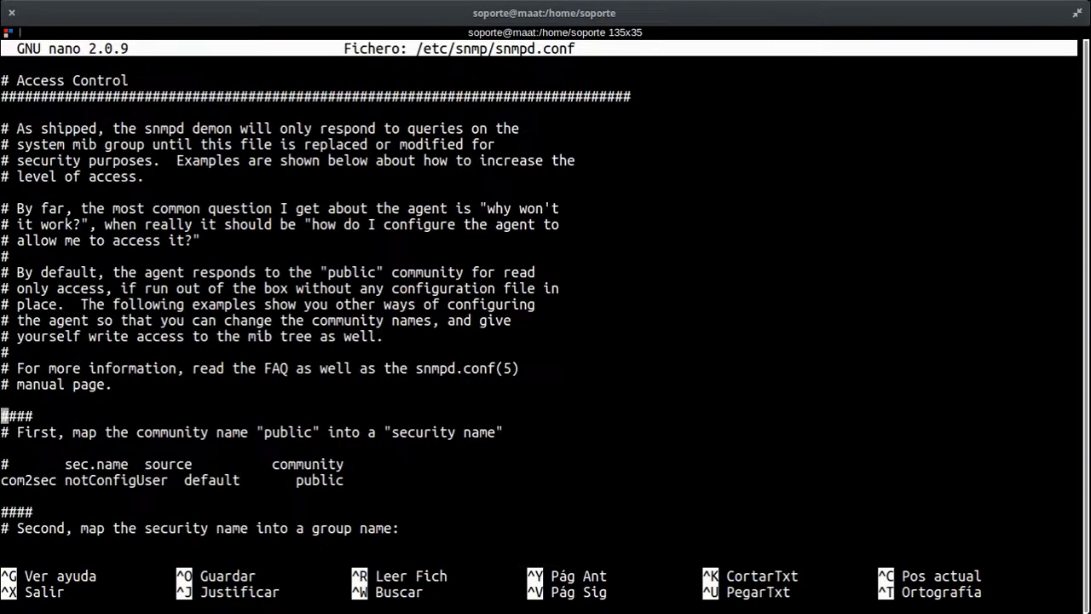
key("Down")
key("Down")
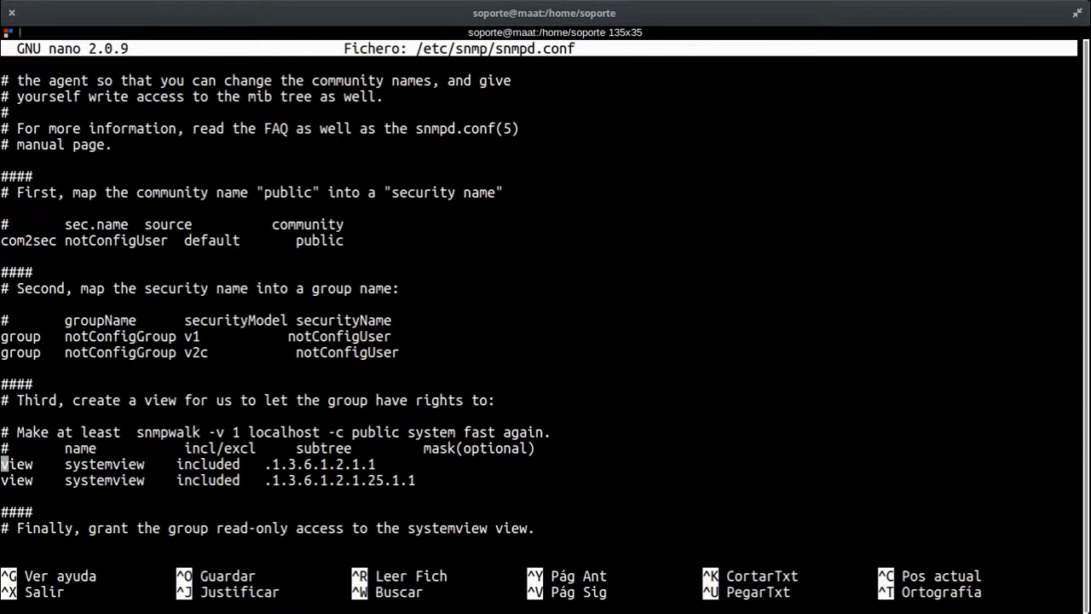
key("Up")
key("Up")
key("Up")
key("Up")
key("Up")
key("Up")
key("Up")
key("Up")
key("Up")
key("Up")
key("Up")
key("Up")
key("Up")
key("Up")
key("Up")
key("Up")
key("Up")
key("Up")
key("Up")
key("Up")
key("Up")
key("Up")
key("Up")
key("Up")
key("Up")
key("Up")
key("Up")
key("Up")
key("Up")
key("Up")
key("Up")
key("Up")
key("Up")
key("Up")
key("Up")
key("Up")
key("Up")
key("Up")
key("Up")
key("Up")
key("Up")
key("Down")
key("Down")
key("Down")
key("Down")
key("Down")
key("Down")
key("Down")
key("Down")
key("Down")
key("Down")
key("Down")
key("Down")
key("Down")
key("Down")
key("Down")
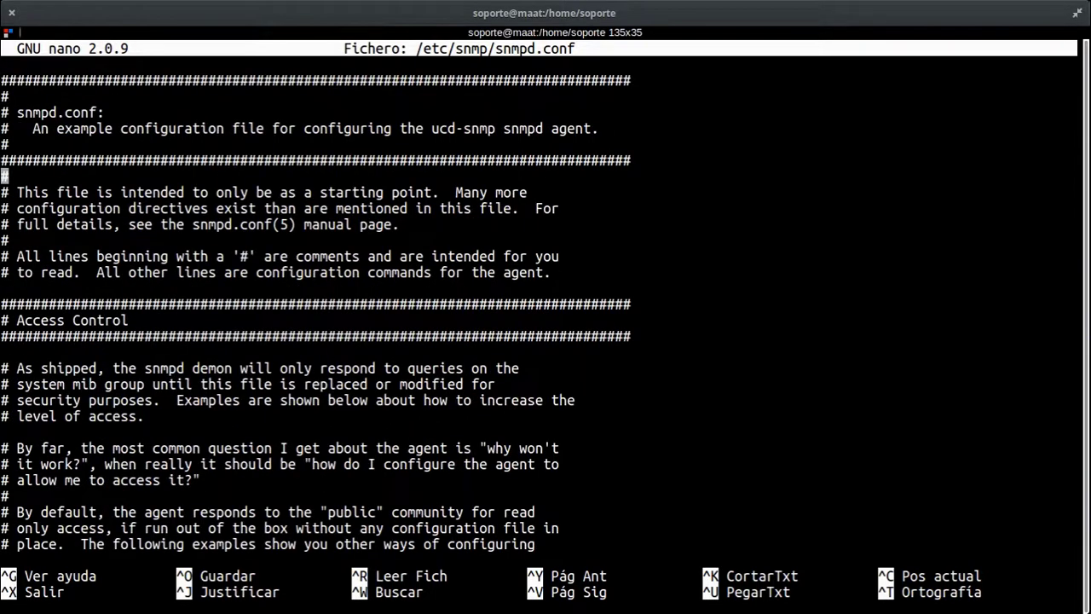
key("Down")
key("Down")
key("Down")
key("Down")
key("Down")
key("Down")
key("Down")
key("Down")
key("Down")
key("Down")
key("Down")
key("Down")
key("Down")
key("Down")
key("Down")
key("Down")
key("Down")
key("Down")
key("Down")
key("Down")
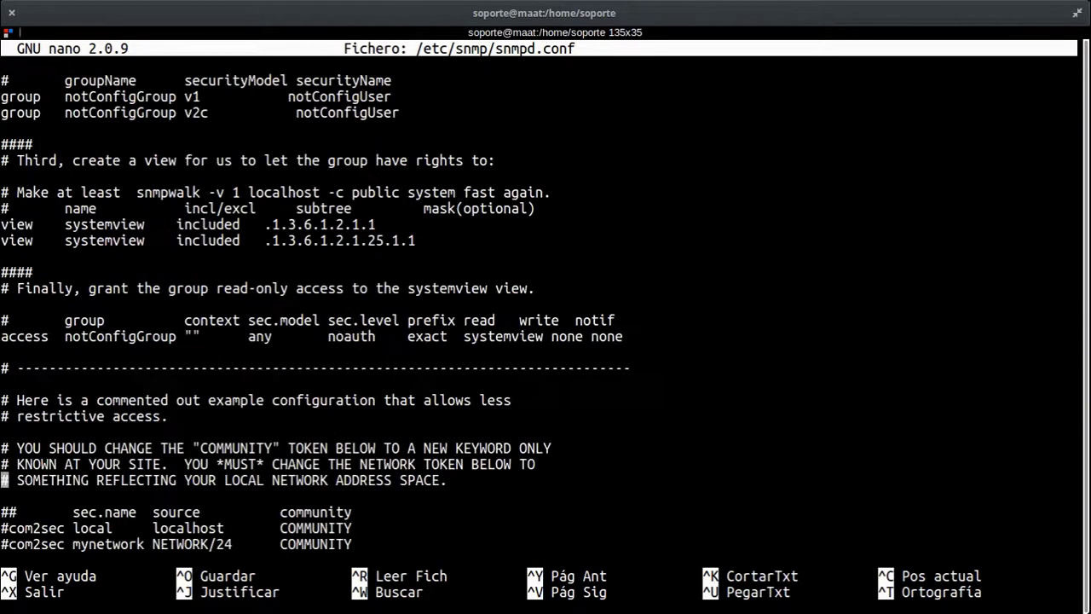
key("Down")
key("Down")
key("Down")
key("Down")
key("Down")
key("Down")
key("Down")
key("Down")
key("Down")
key("Down")
key("Down")
key("Down")
key("Down")
key("Down")
key("Down")
key("Down")
key("Down")
key("Down")
key("Down")
key("Down")
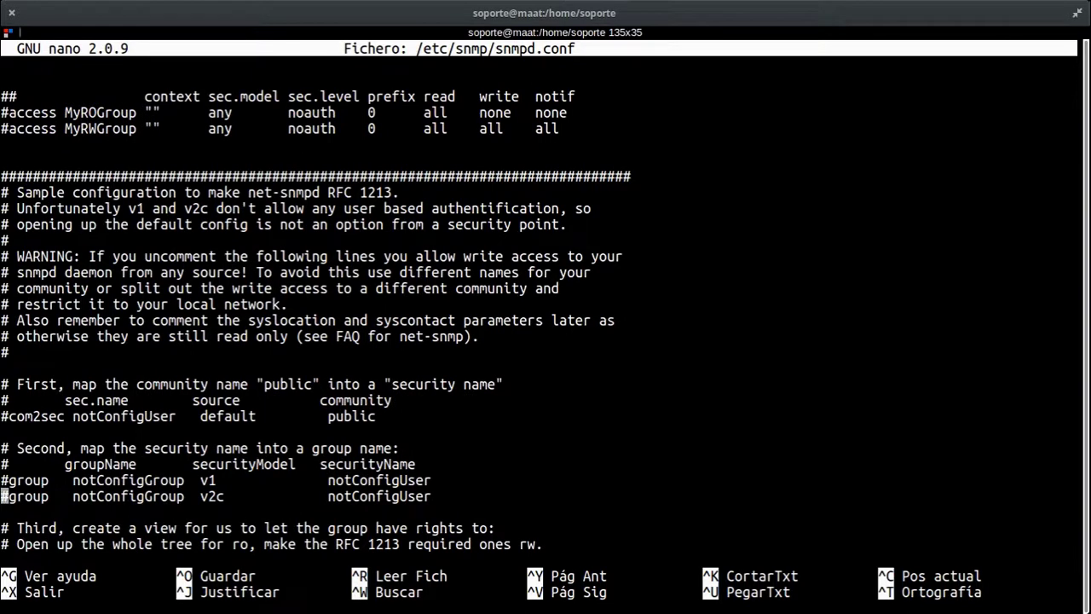
key("Down")
key("Down")
key("Down")
key("Down")
key("Down")
key("Down")
key("Down")
key("Down")
key("Down")
key("Down")
key("Down")
key("Down")
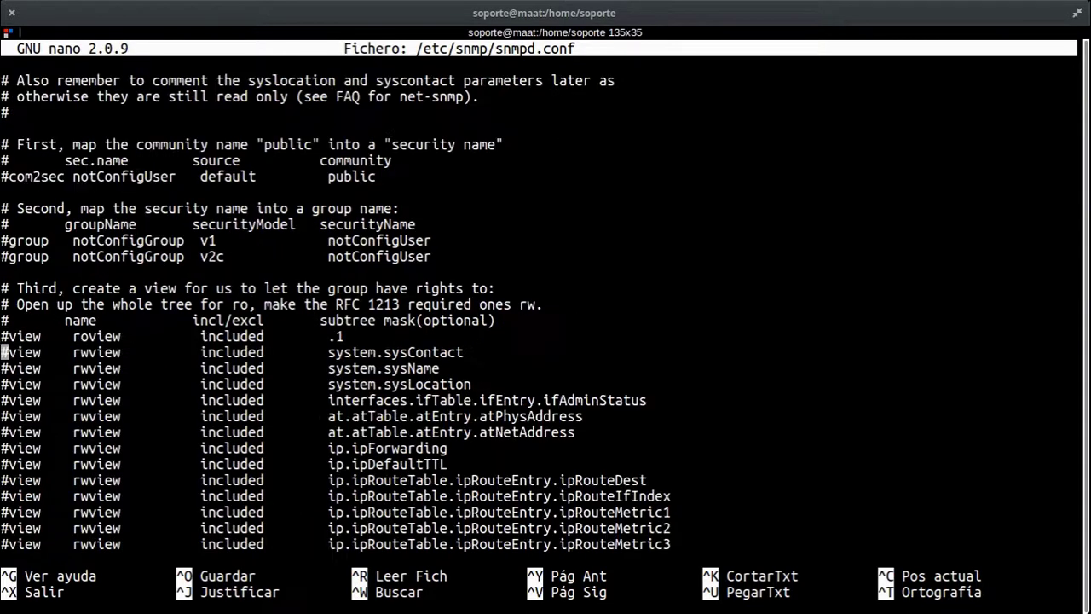
key("Down")
key("Down")
key("Down")
key("Down")
key("Down")
key("Down")
key("Down")
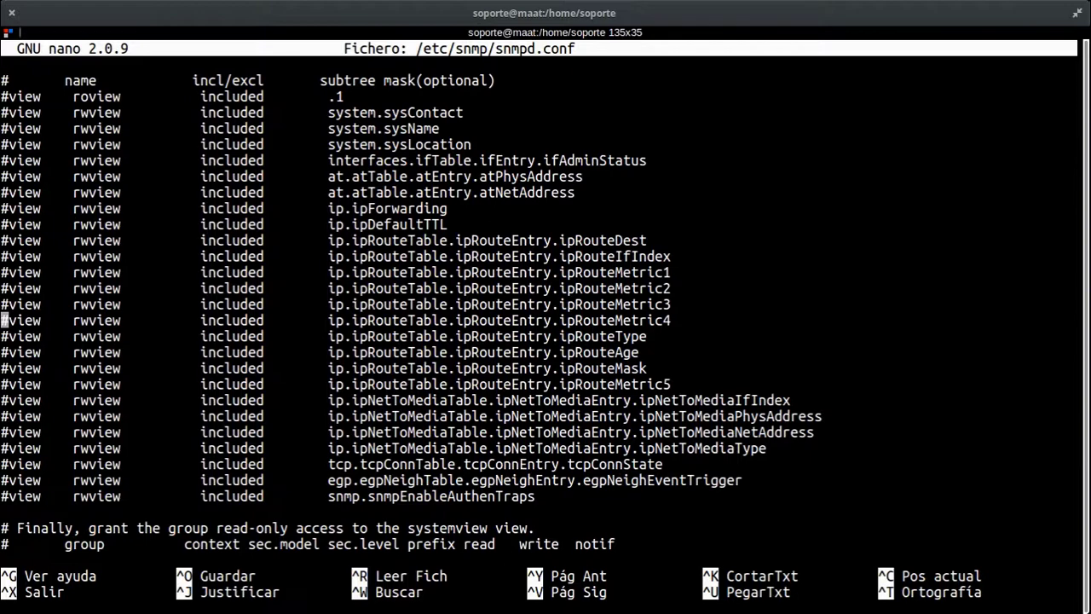
Step: Page through the rest of snmpd.conf to the end and back, then exit nano
key("Up")
key("Up")
key("Up")
key("Up")
key("Up")
key("Up")
key("Up")
key("Up")
key("Up")
key("Up")
key("Up")
key("Up")
key("Up")
key("Up")
key("Up")
key("Up")
key("Up")
key("Up")
key("Up")
key("Up")
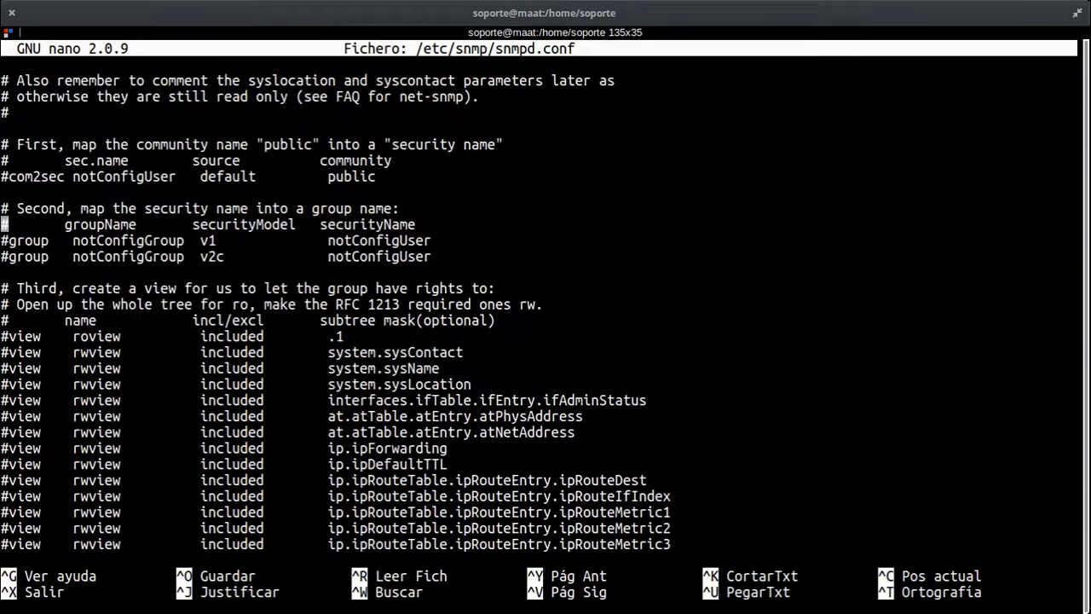
key("Down")
key("Down")
key("Down")
key("Down")
key("Down")
key("Down")
key("Down")
key("Down")
key("Down")
key("Down")
key("Down")
key("Down")
key("Down")
key("Down")
key("Down")
key("Down")
key("Down")
key("Down")
key("Down")
key("Down")
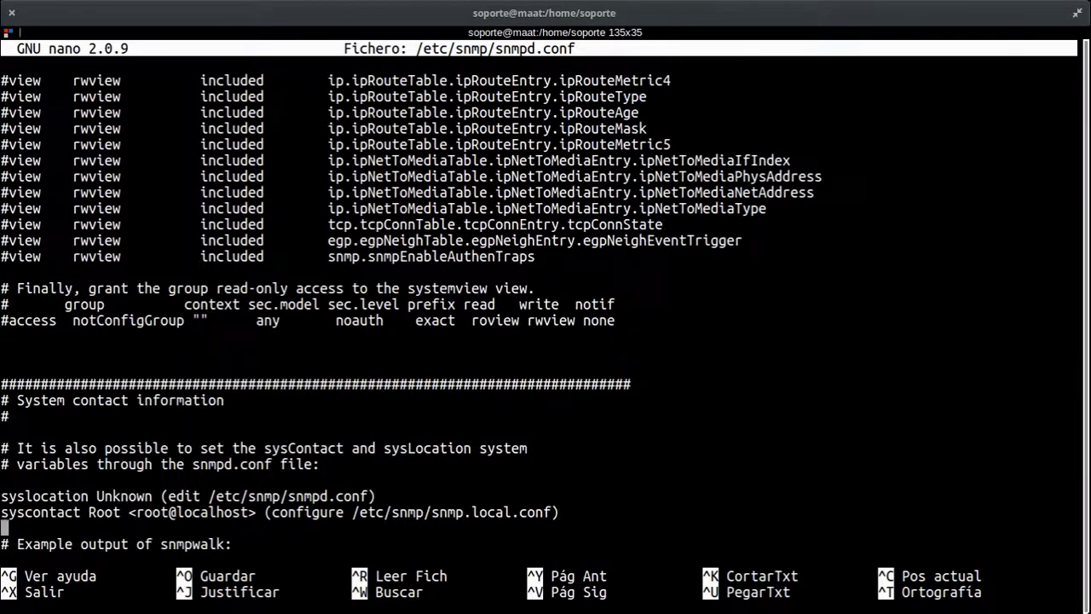
key("Down")
key("Down")
key("Down")
key("Down")
key("Down")
key("Down")
key("Down")
key("Down")
key("Down")
key("Down")
key("Down")
key("Down")
key("Down")
key("Down")
key("Down")
key("Down")
key("Down")
key("Down")
key("Down")
key("Down")
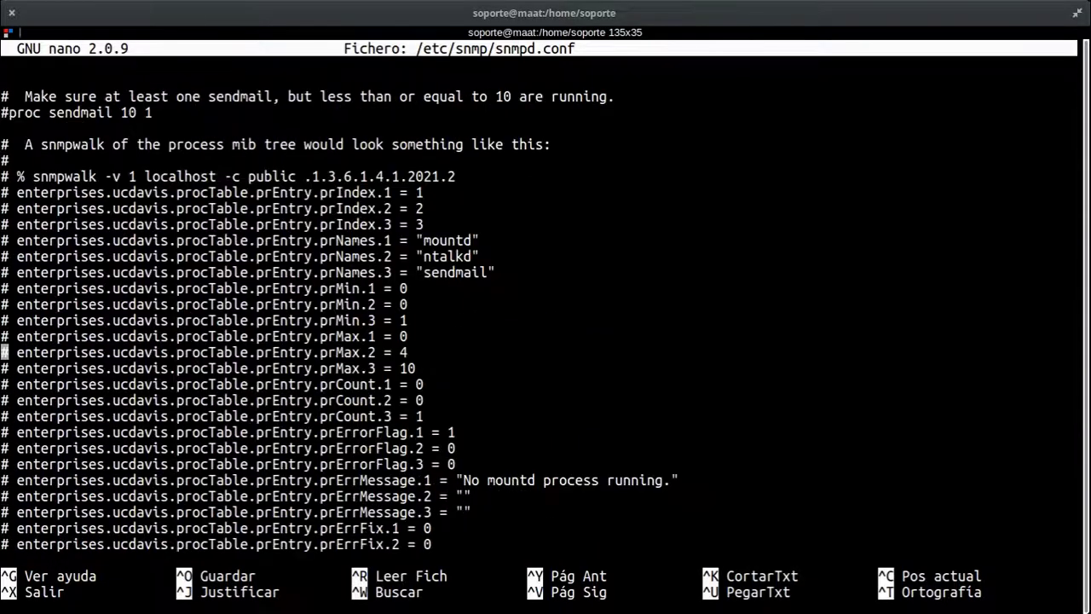
key("Down")
key("Down")
key("Down")
key("Down")
key("Down")
key("Down")
key("Down")
key("Down")
key("Down")
key("Down")
key("Down")
key("Down")
key("Down")
key("Down")
key("Down")
key("Down")
key("Down")
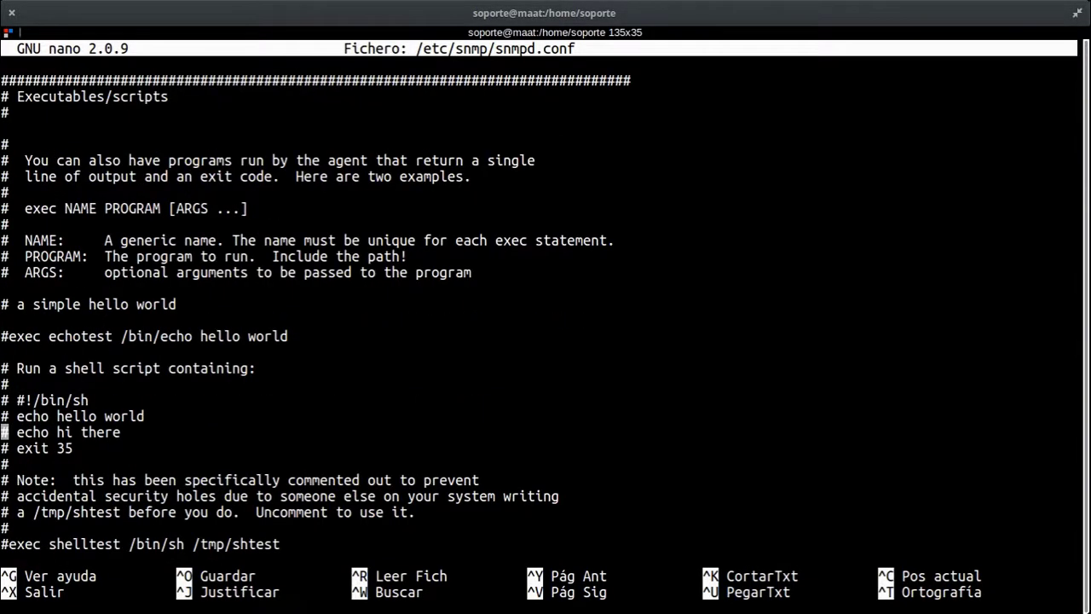
key("Page_Down")
key("Page_Down")
key("Page_Down")
key("Page_Up")
key("Page_Up")
key("Page_Up")
key("Page_Up")
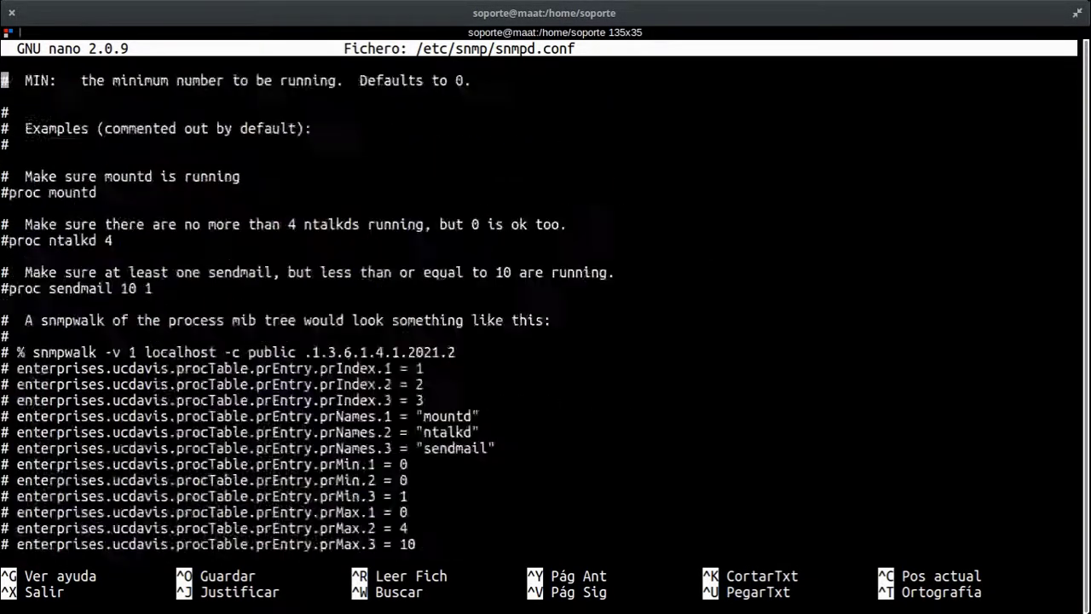
key("Page_Up")
key("Page_Up")
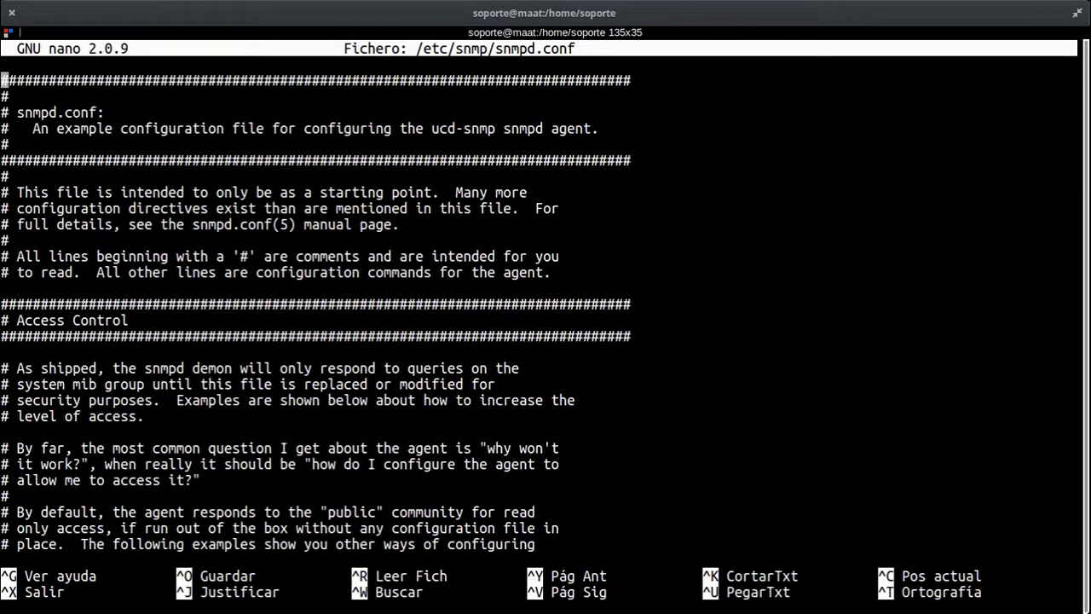
key("Page_Down")
key("Page_Down")
key("Page_Down")
key("Page_Down")
key("Page_Down")
key("Page_Down")
key("Page_Down")
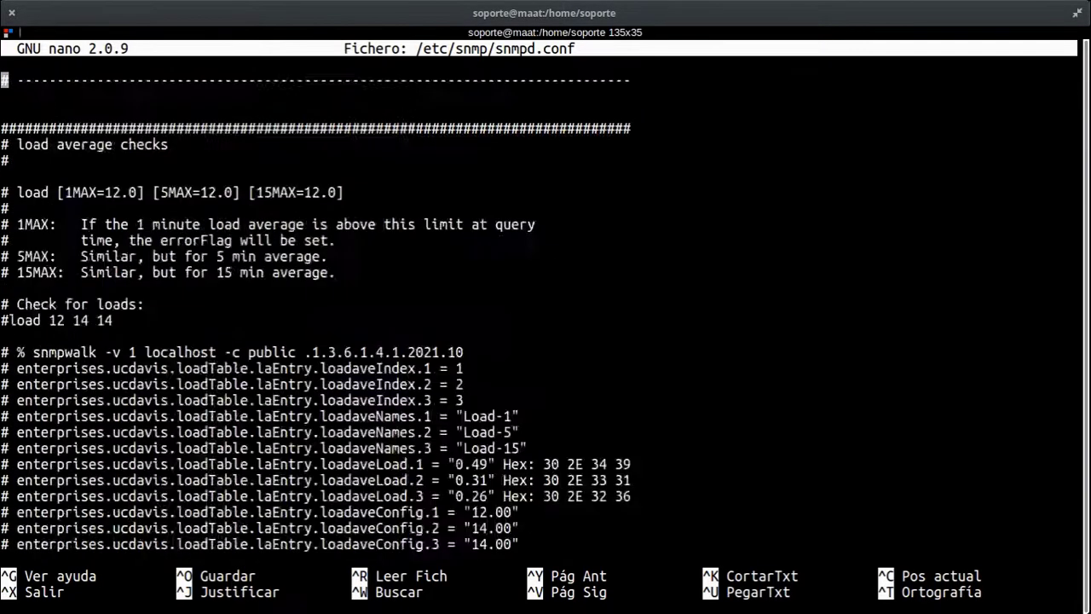
key("Page_Down")
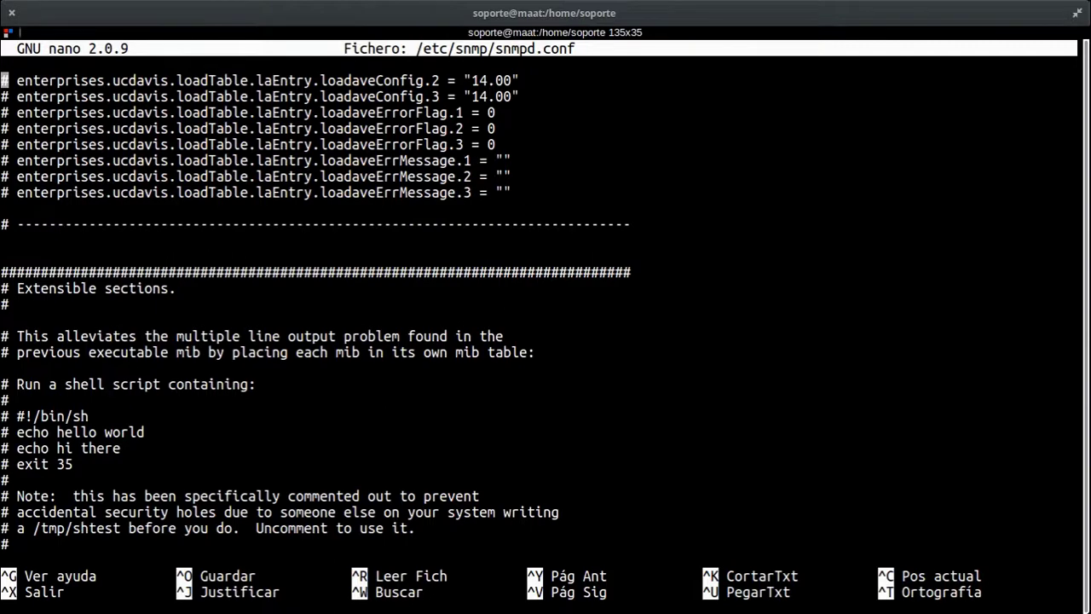
key("Page_Up")
key("Page_Up")
key("Page_Up")
key("Page_Up")
key("Page_Up")
key("Page_Up")
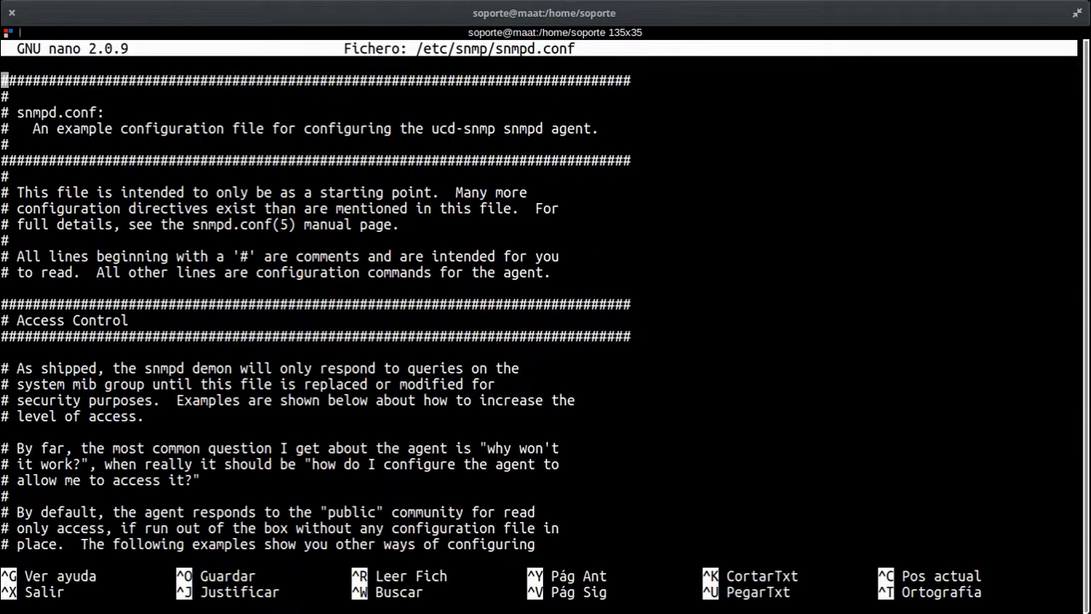
key("ctrl+x")
Step: Change into the /etc/snmp directory
type("cd /et")
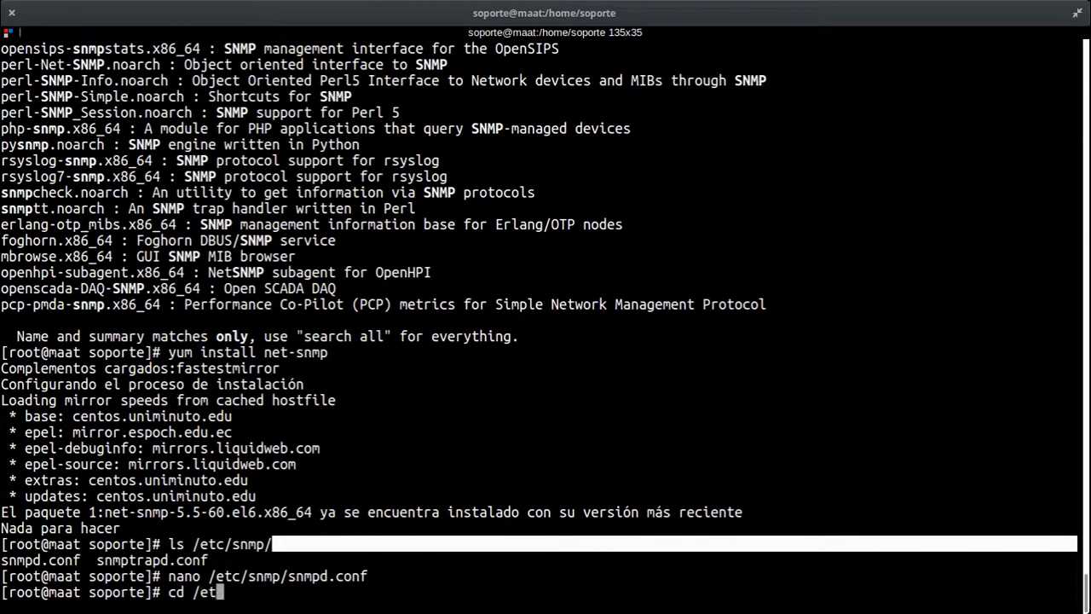
key("Tab")
type("sn")
key("Tab")
key("Return")
Step: Copy snmpd.conf to snmpd.conf_backup
type("cp snmp")
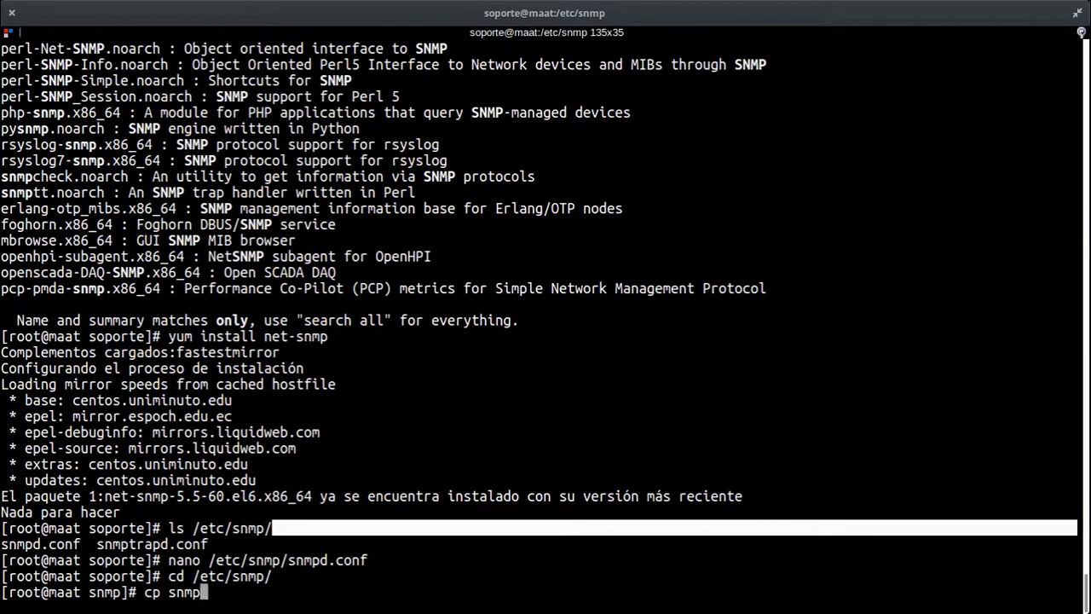
type("d")
key("Tab")
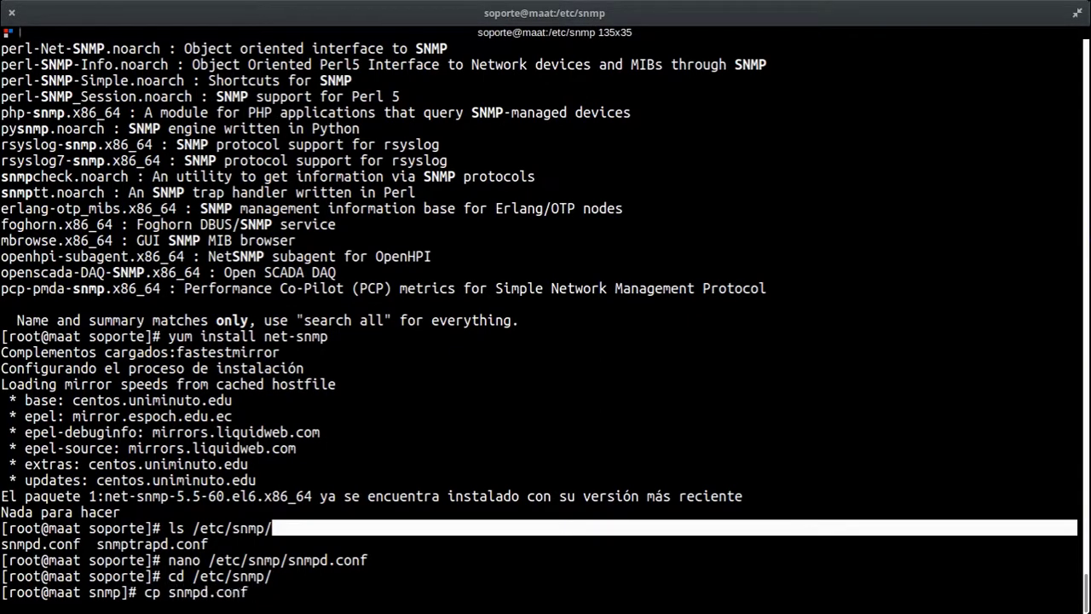
type("snmpd")
key("Tab")
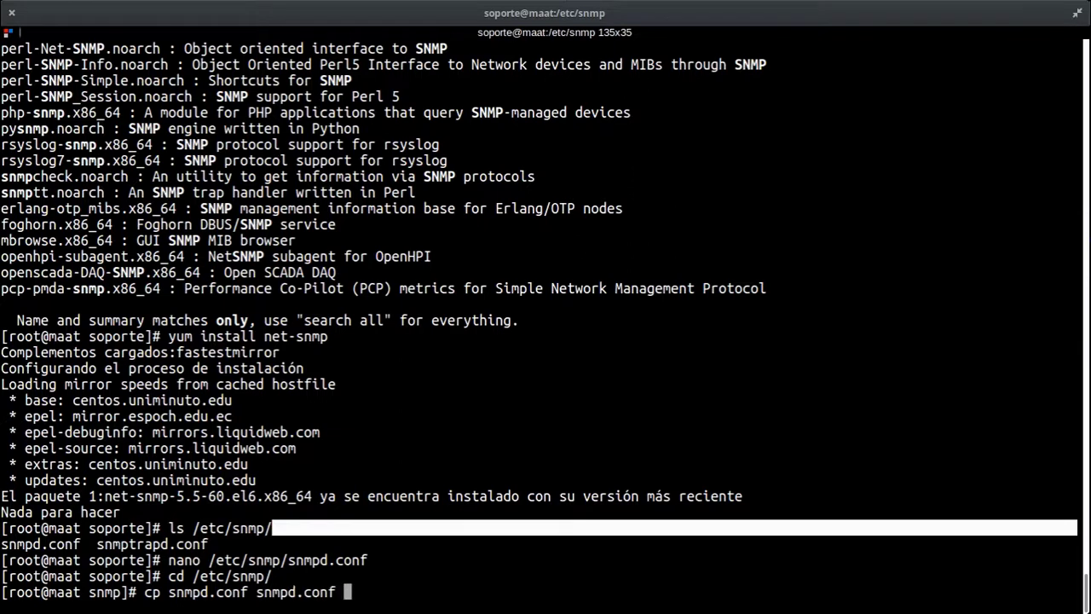
key("BackSpace")
type("_backup")
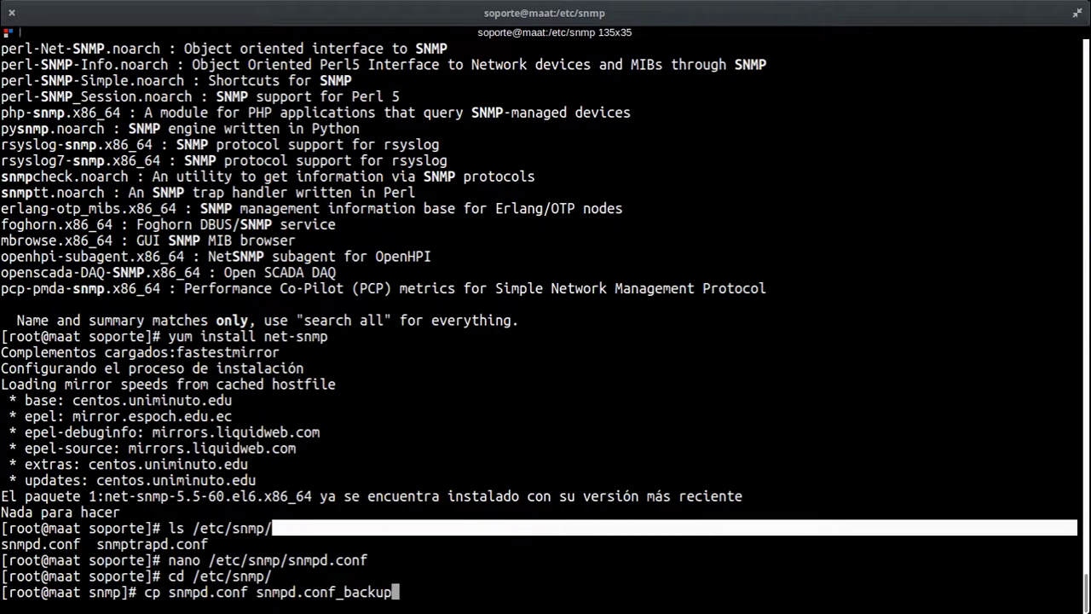
key("Return")
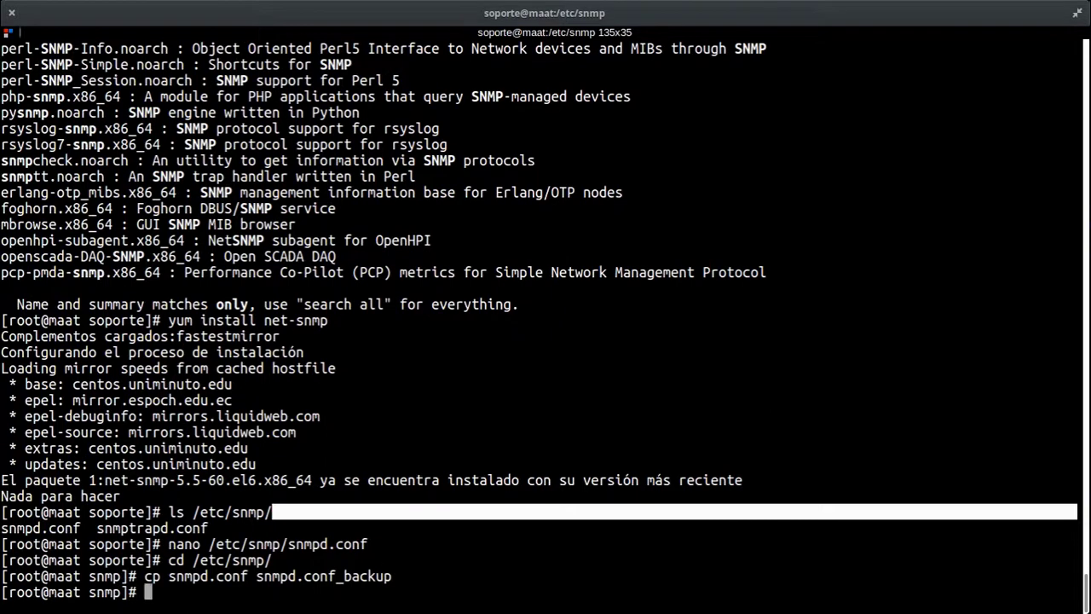
Step: Empty snmpd.conf with echo "" and open it in nano
type("echo \"\" > snmpd")
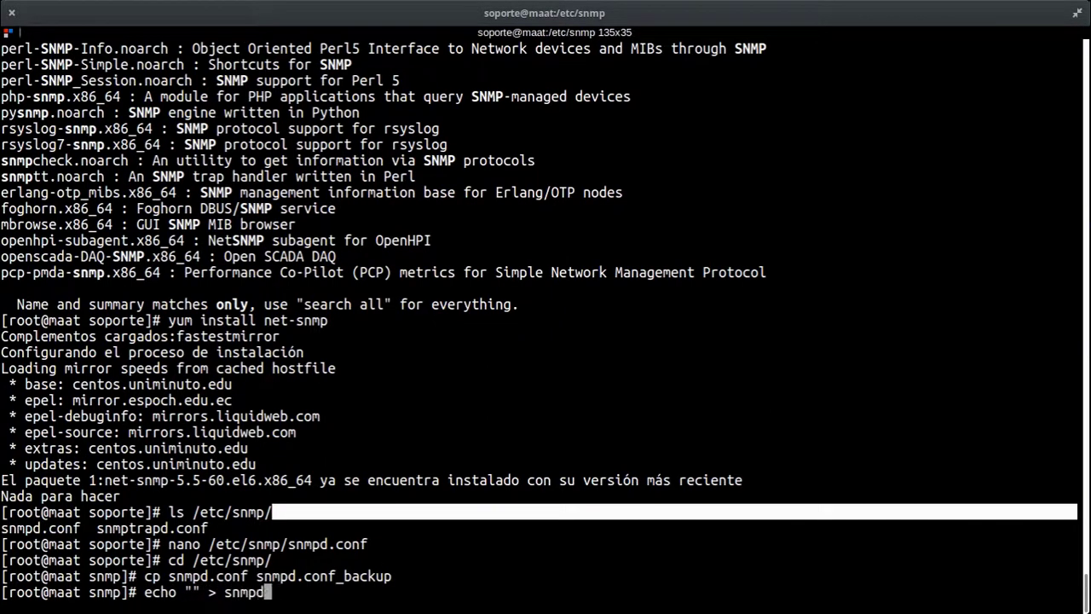
type(".conf")
key("Return")
type("nan")
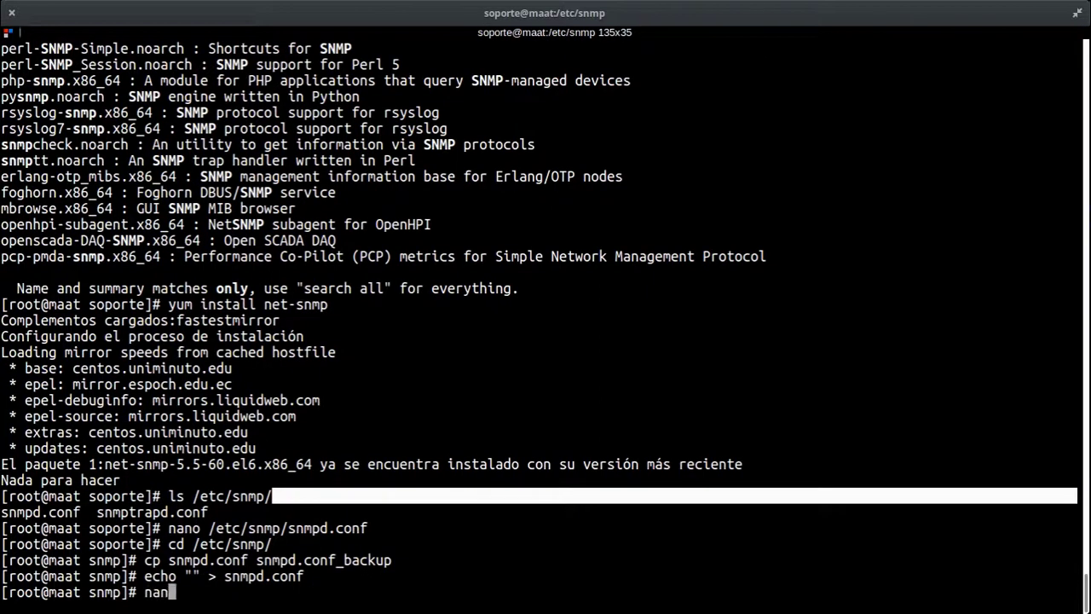
type("o snmpd")
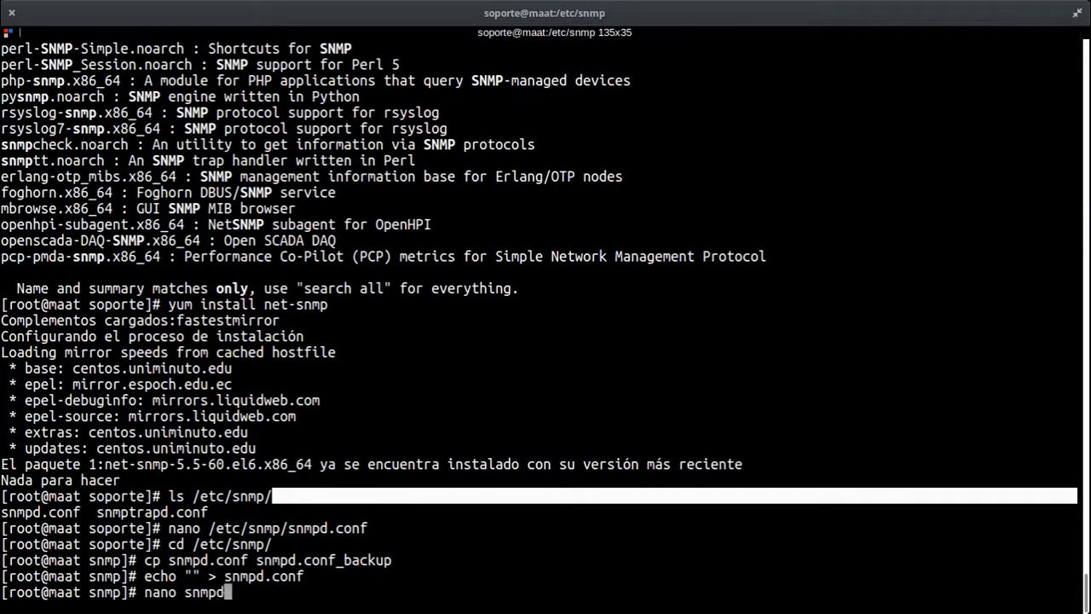
key("Tab")
key("Return")
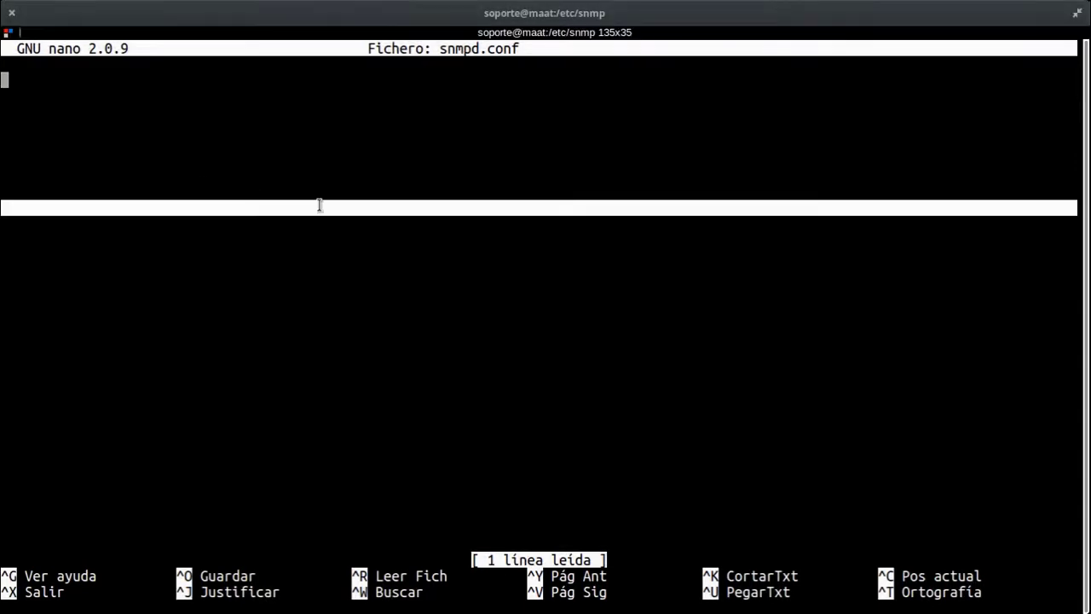
Step: Paste the prepared com2sec, group, access and view configuration into snmpd.conf
key("ctrl+shift+v")
key("Up")
key("Up")
key("Up")
key("Up")
key("Up")
key("Up")
key("Up")
key("Up")
key("Up")
key("Up")
key("Up")
key("Up")
key("Up")
key("Up")
key("Up")
key("Up")
key("Up")
key("Up")
key("Up")
key("Up")
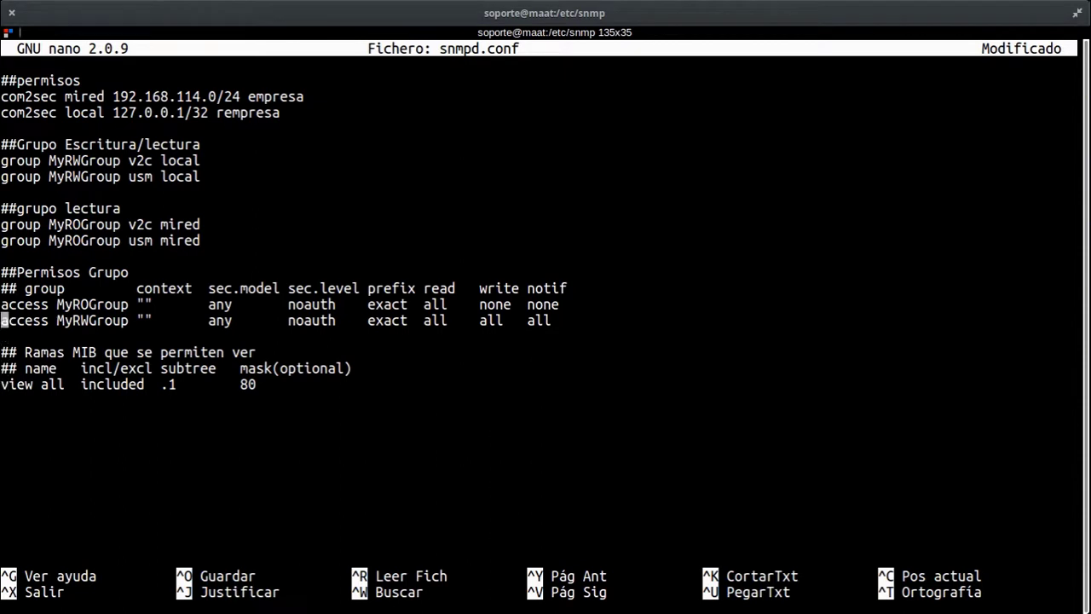
key("Down")
key("Right")
key("Right")
key("Right")
key("Right")
key("Right")
key("Right")
key("Right")
key("Right")
key("Right")
key("Right")
Step: Delete the com2sec mired network line
key("Down")
key("Up")
key("Down")
key("Up")
key("Home")
key("ctrl+k")
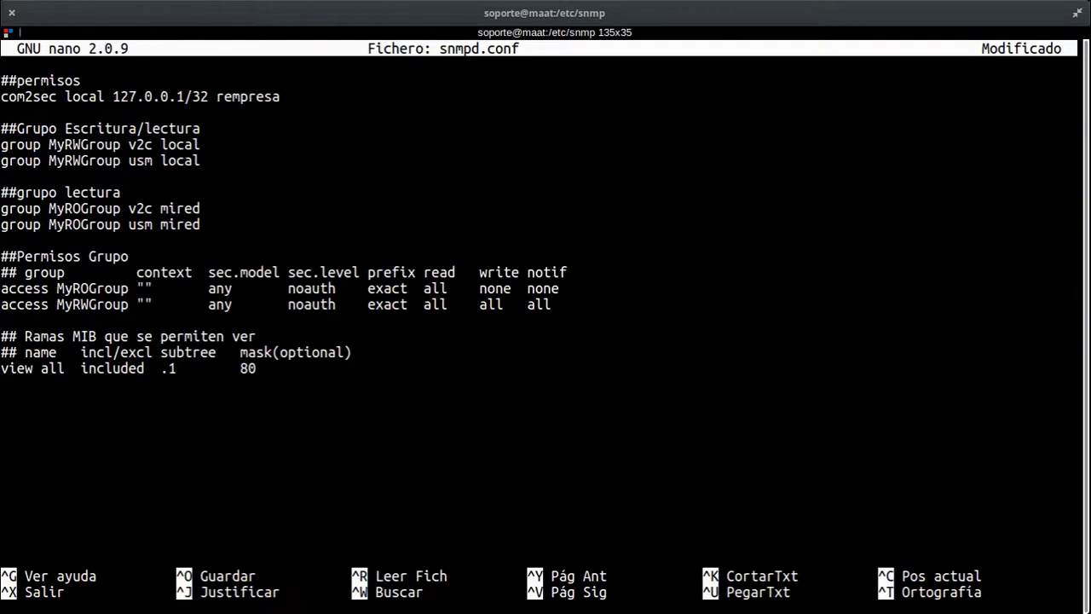
Step: Change the com2sec local community from rempresa to zenoss
key("End")
key("BackSpace")
key("BackSpace")
key("BackSpace")
key("BackSpace")
key("BackSpace")
key("BackSpace")
key("BackSpace")
key("BackSpace")
type("zenoss")
Step: Delete the Grupo Escritura/lectura read/write group section
key("Down")
key("Down")
key("Down")
key("Up")
key("Home")
key("ctrl+k")
key("ctrl+k")
key("ctrl+k")
key("ctrl+k")
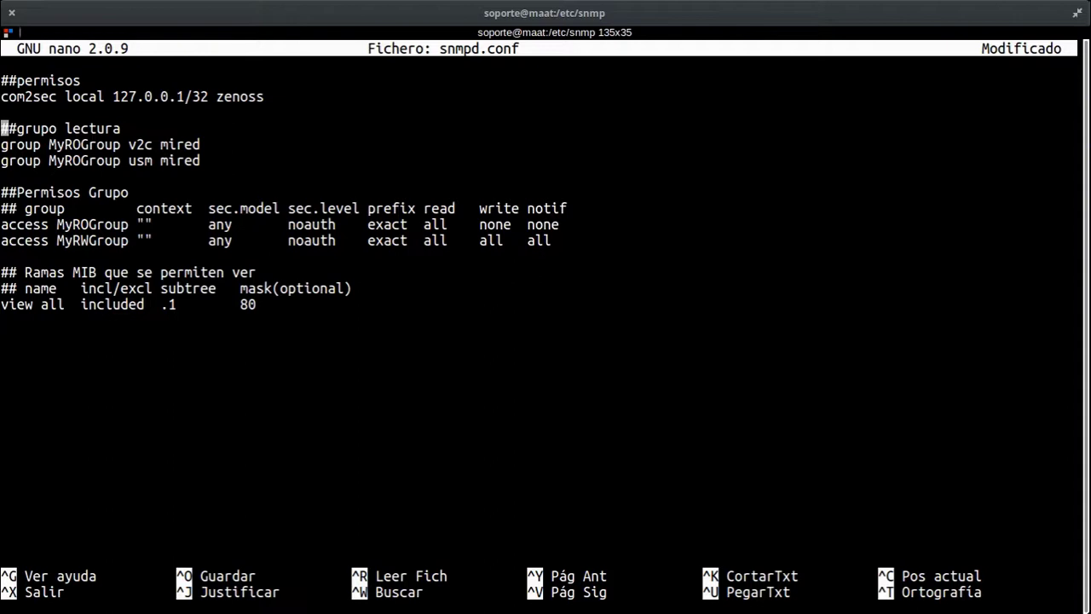
Step: Delete the usm group and MyRWGroup access lines, changing the v2c group source to local
key("Down")
key("End")
key("Left")
key("Left")
key("Left")
key("Left")
key("Left")
key("Left")
key("Left")
key("Down")
key("Home")
key("ctrl+k")
key("Left")
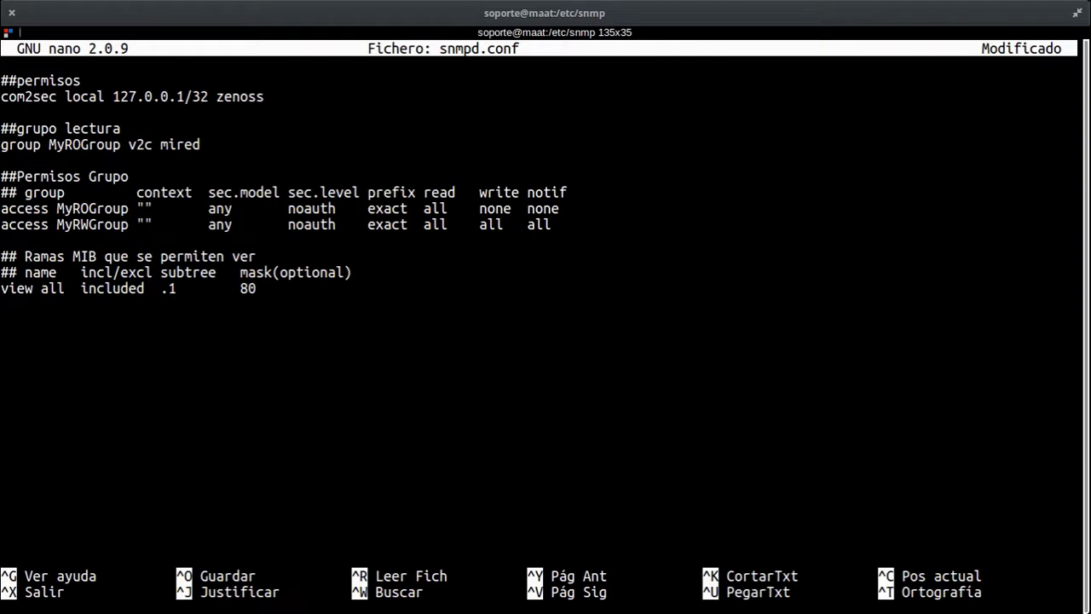
key("BackSpace")
key("BackSpace")
key("BackSpace")
key("BackSpace")
key("BackSpace")
type("local")
key("Down")
key("Down")
key("Down")
key("Down")
key("Down")
key("Home")
key("ctrl+k")
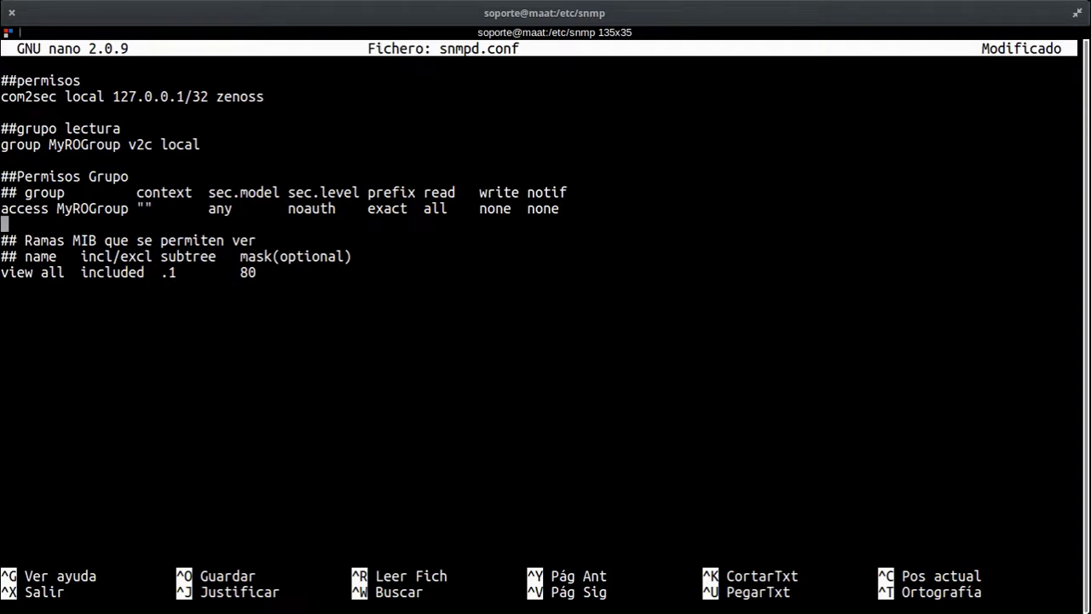
Step: Change the MyROGroup access line's notif value from none to all
key("Up")
key("Up")
key("Right")
key("Right")
key("Right")
key("Right")
key("Right")
key("Right")
key("Right")
key("Right")
key("Right")
key("Down")
key("Down")
key("Right")
key("Right")
key("Right")
key("Right")
key("Right")
key("Right")
key("Right")
key("Right")
key("Right")
key("Right")
key("Right")
key("Right")
key("Right")
key("Right")
key("Right")
key("Right")
key("Right")
key("Right")
key("Right")
key("Right")
Step: Review the com2sec zenoss line and its 127.0.0.1/32 address
key("Right")
key("Right")
key("Right")
key("Right")
key("Right")
key("Right")
key("Right")
key("Right")
key("Right")
key("Right")
key("Right")
key("Right")
key("Right")
key("Right")
key("Right")
key("Right")
key("Right")
key("Right")
key("Right")
key("Right")
key("Right")
key("Right")
key("Right")
key("Right")
key("Right")
key("Right")
key("Right")
key("Right")
key("Right")
key("Down")
key("Down")
key("Down")
key("Up")
key("Up")
key("Up")
key("Up")
key("End")
key("BackSpace")
key("BackSpace")
key("BackSpace")
key("BackSpace")
type("all")
key("Up")
key("Up")
key("Up")
key("Up")
key("Up")
key("Up")
key("Up")
key("Left")
key("Left")
key("Right")
key("Left")
key("Left")
key("Left")
key("Left")
key("Left")
key("Right")
key("Left")
left_click(196, 97)
key("Left")
key("Left")
key("Left")
key("Left")
key("Left")
key("Left")
key("Left")
key("Left")
key("Left")
key("Right")
key("Right")
key("Right")
key("Right")
key("Right")
key("Right")
key("Right")
key("Right")
key("Down")
key("Down")
key("Down")
key("Down")
key("Down")
key("Down")
key("Down")
key("Down")
key("Down")
Step: Save snmpd.conf with its 14 lines and exit nano
key("ctrl+o")
key("Return")
key("ctrl+x")
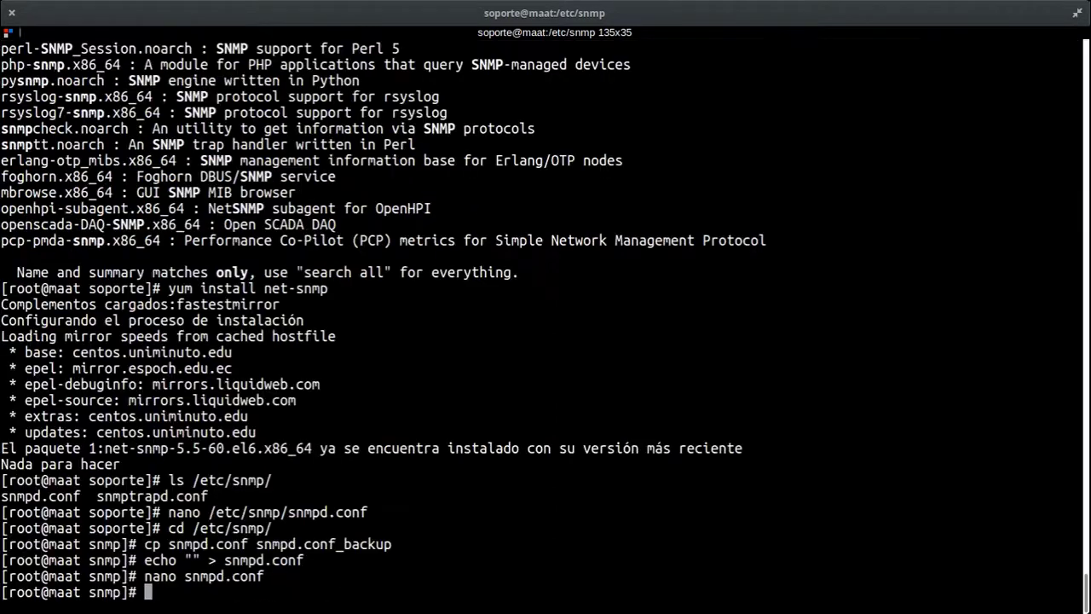
Step: Restart snmpd with service snmpd restart after systemctl restart snmpd fails
type("systemctl ")
type("restart snm")
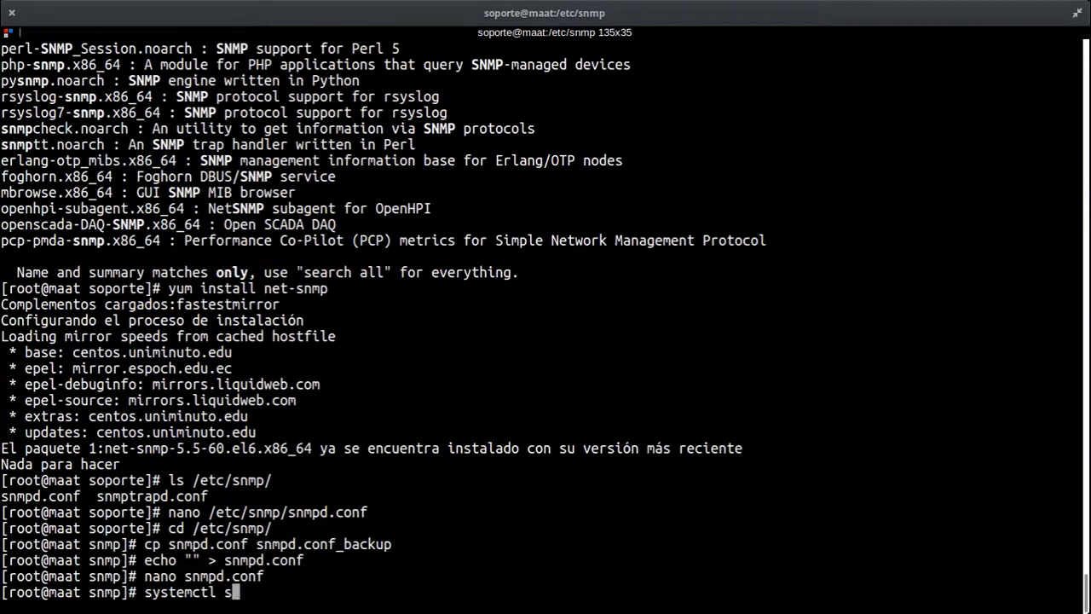
type("pd")
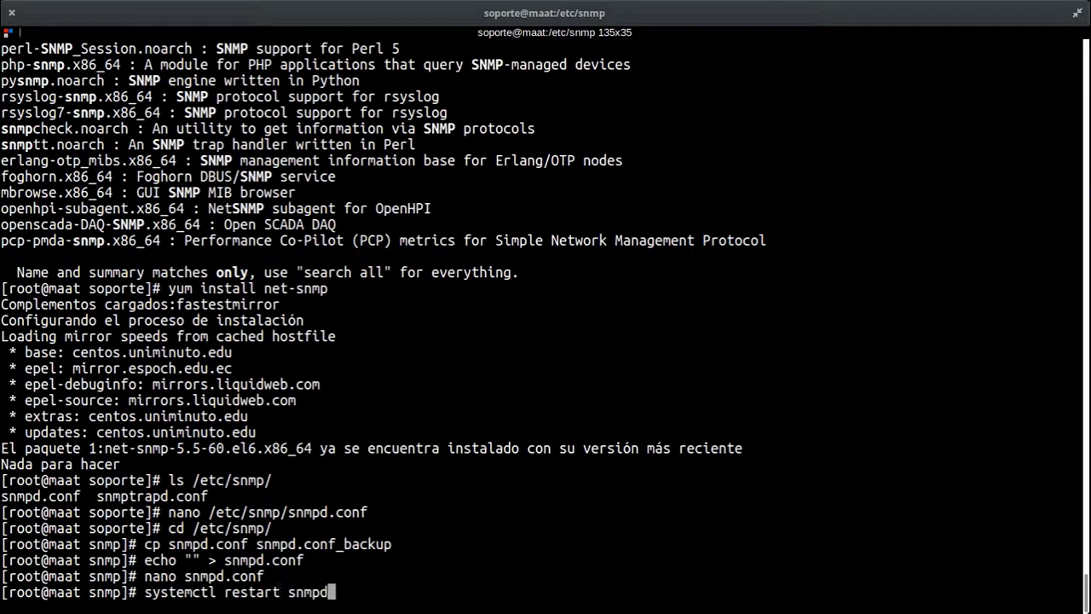
key("Return")
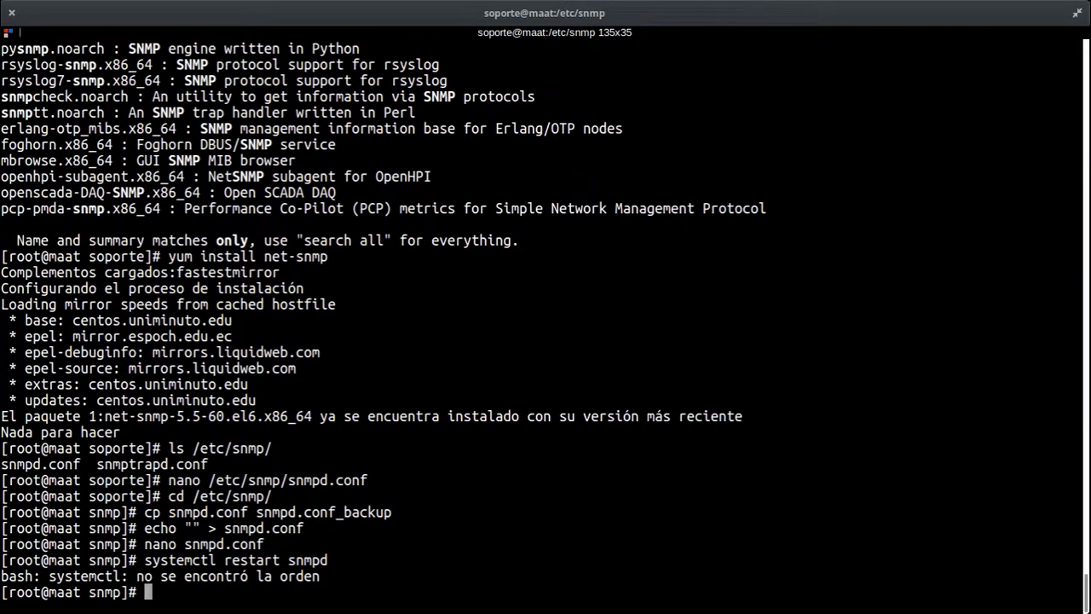
type("system")
key("BackSpace")
key("BackSpace")
key("BackSpace")
key("BackSpace")
key("BackSpace")
key("BackSpace")
type("service snmpd ")
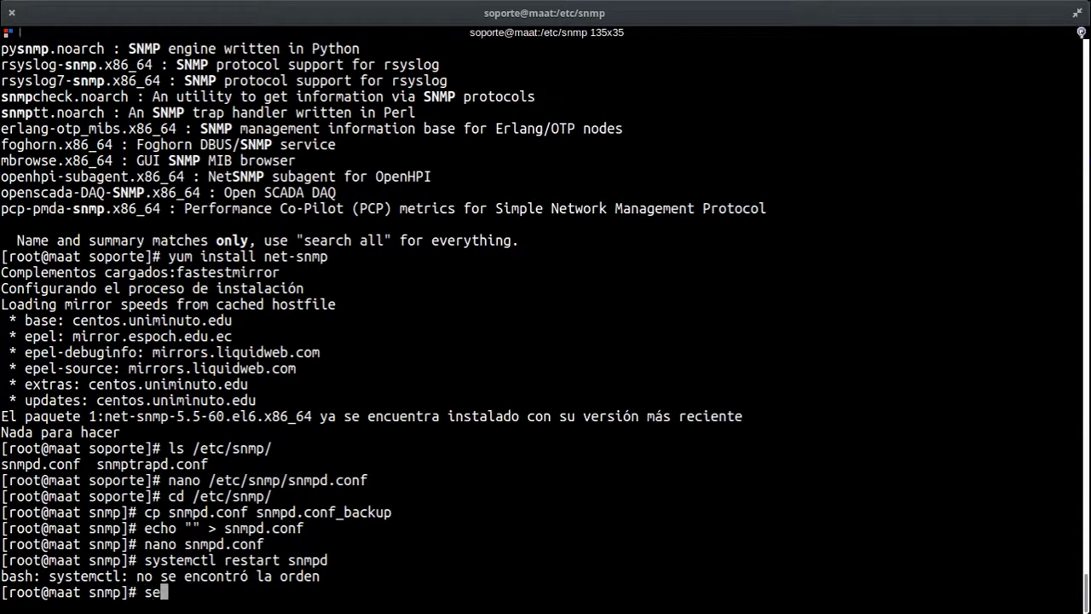
type("restart")
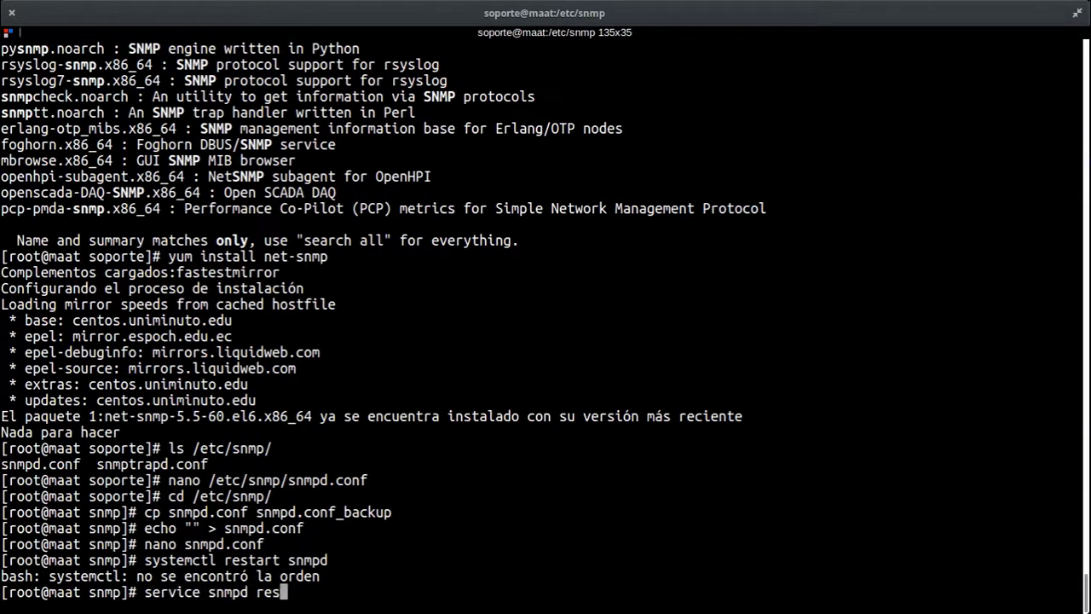
key("Return")
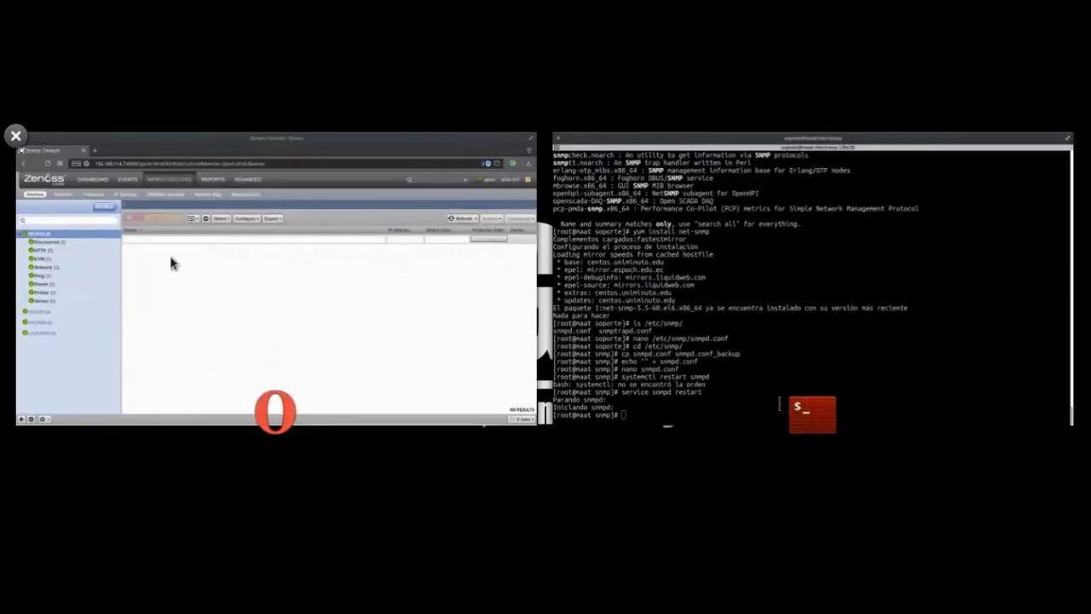
Step: Start adding a single device at 127.0.0.1 titled 'Servidor Maat'
left_click(170, 257)
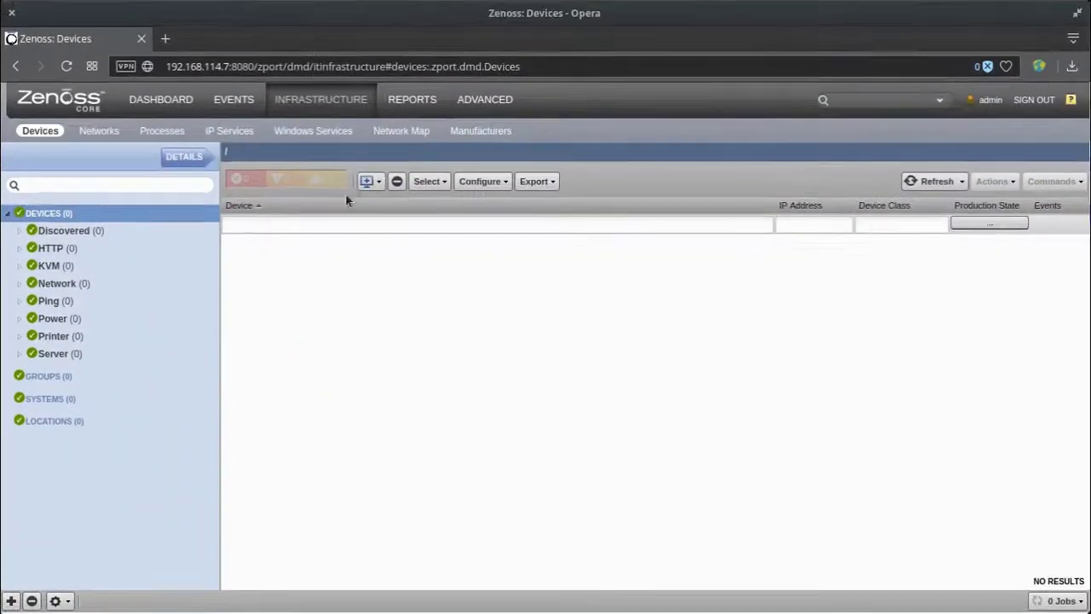
left_click(380, 181)
left_click(404, 204)
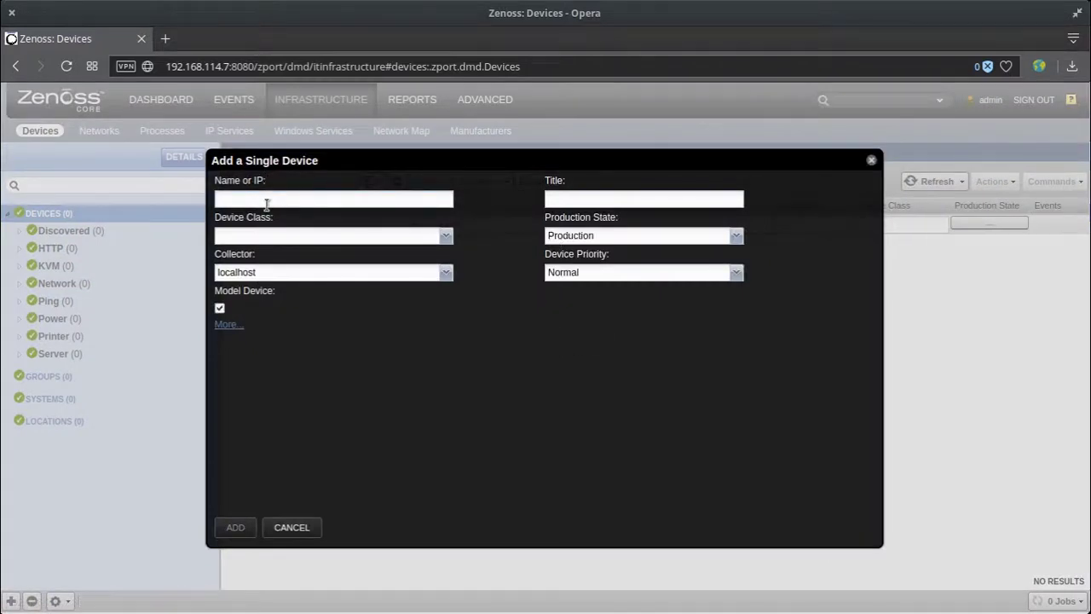
type("127.0.0.1")
left_click(659, 201)
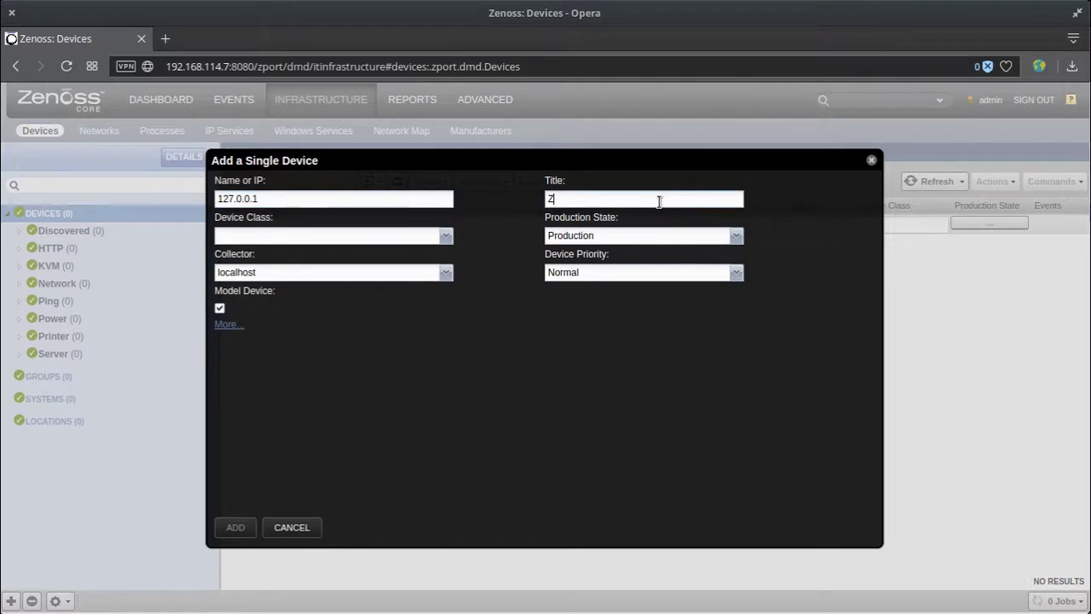
type("Servdic")
key("BackSpace")
key("BackSpace")
key("BackSpace")
type("idor MaA")
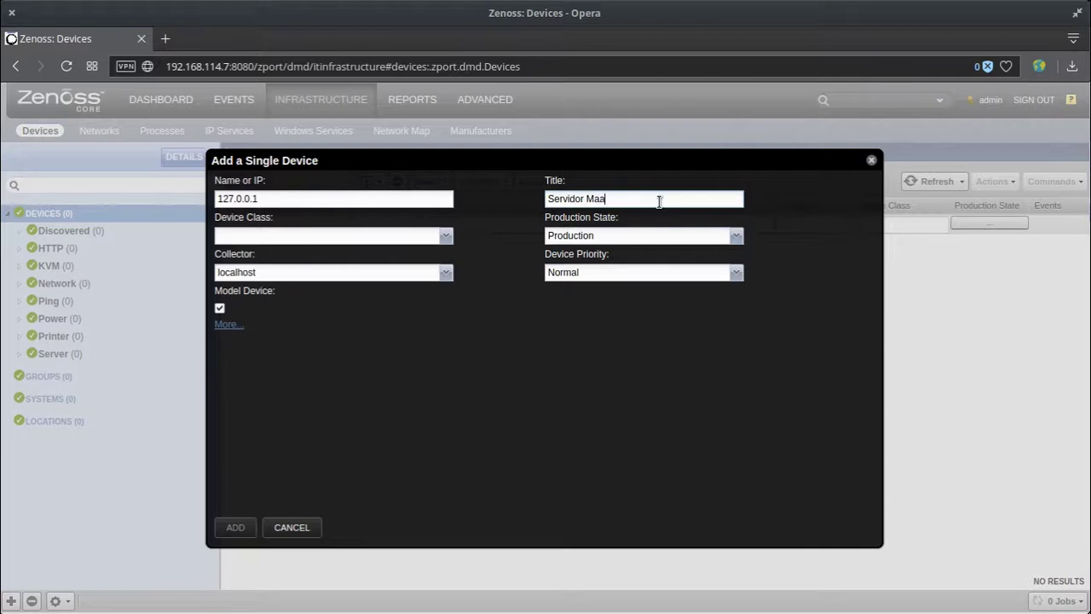
type("t")
Step: Keep Production state, set class /Server/Linux and Highest priority, and reveal the extra fields
left_click(606, 235)
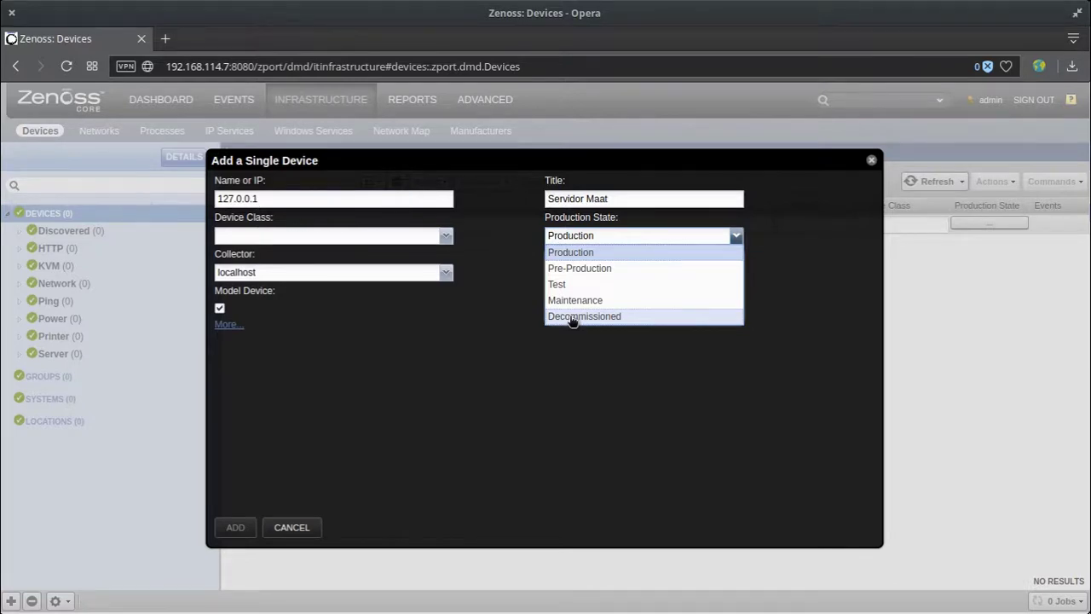
left_click(597, 252)
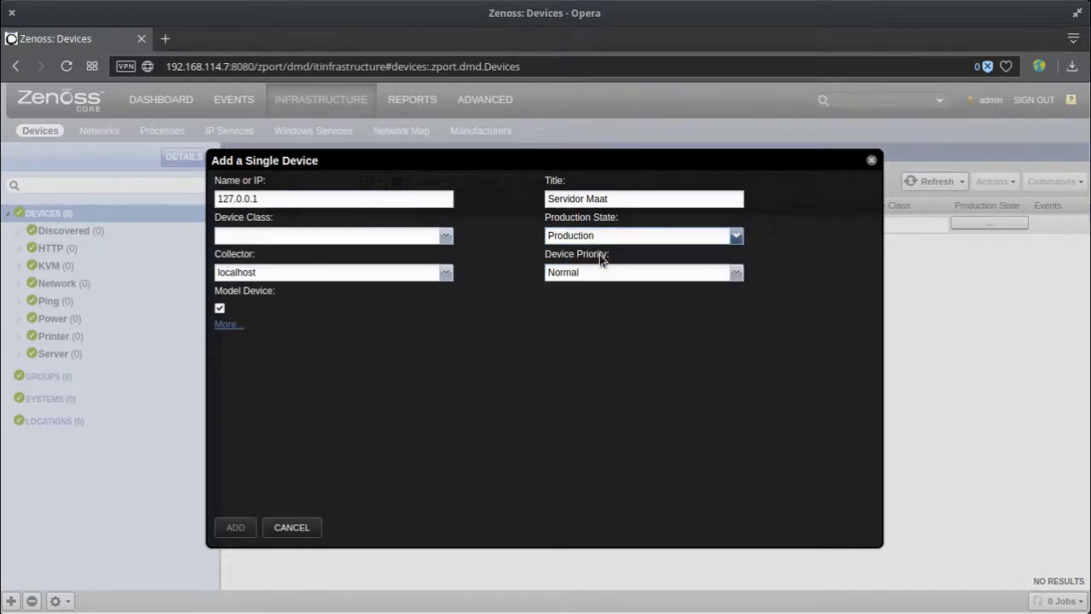
left_click(446, 237)
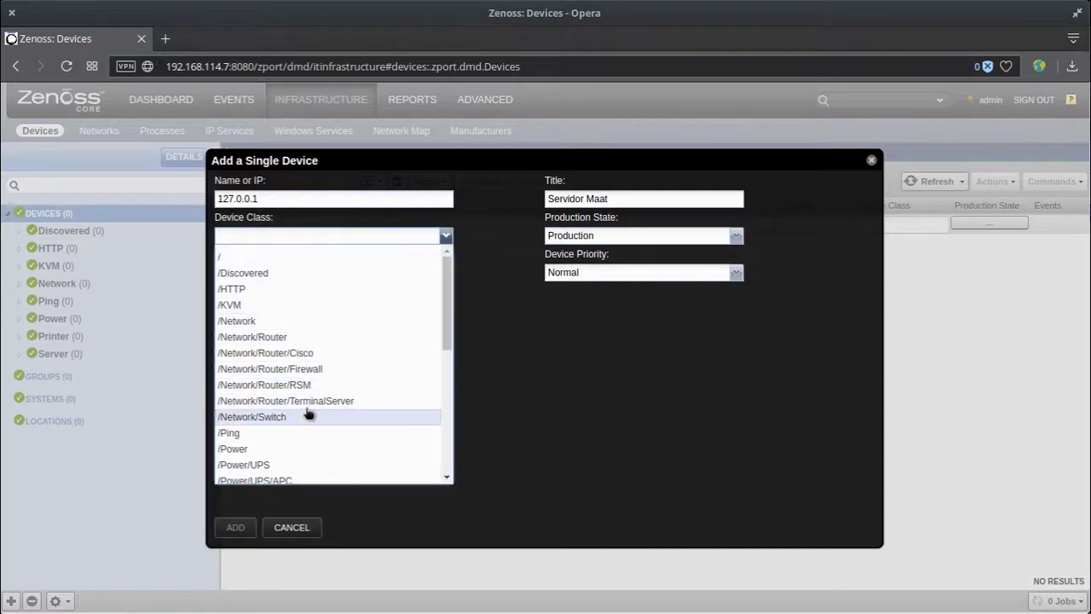
scroll(309, 414, "down", 8)
left_click(311, 338)
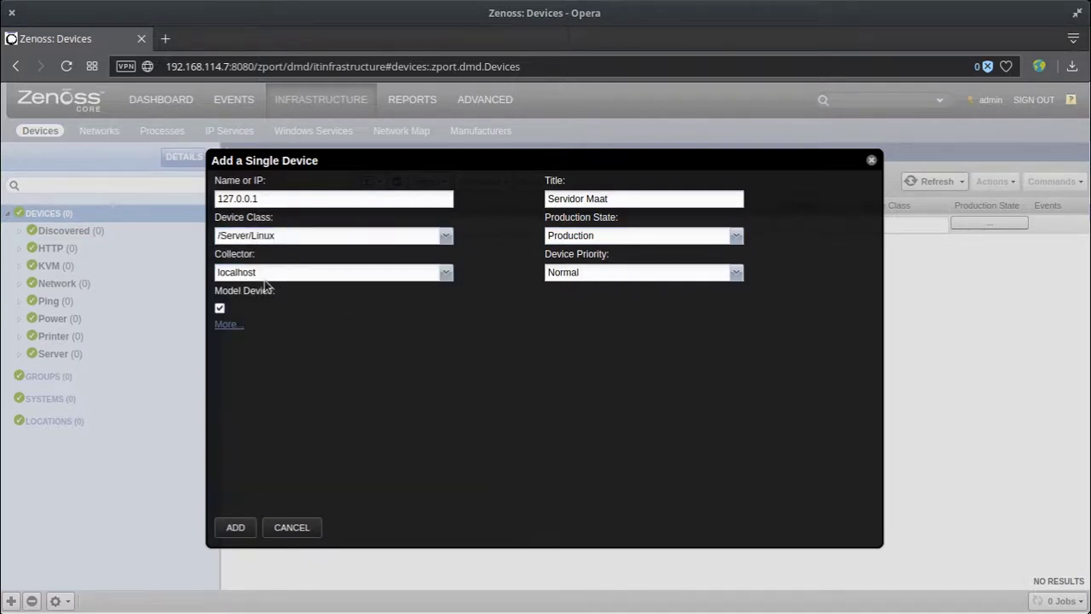
left_click(589, 271)
left_click(585, 287)
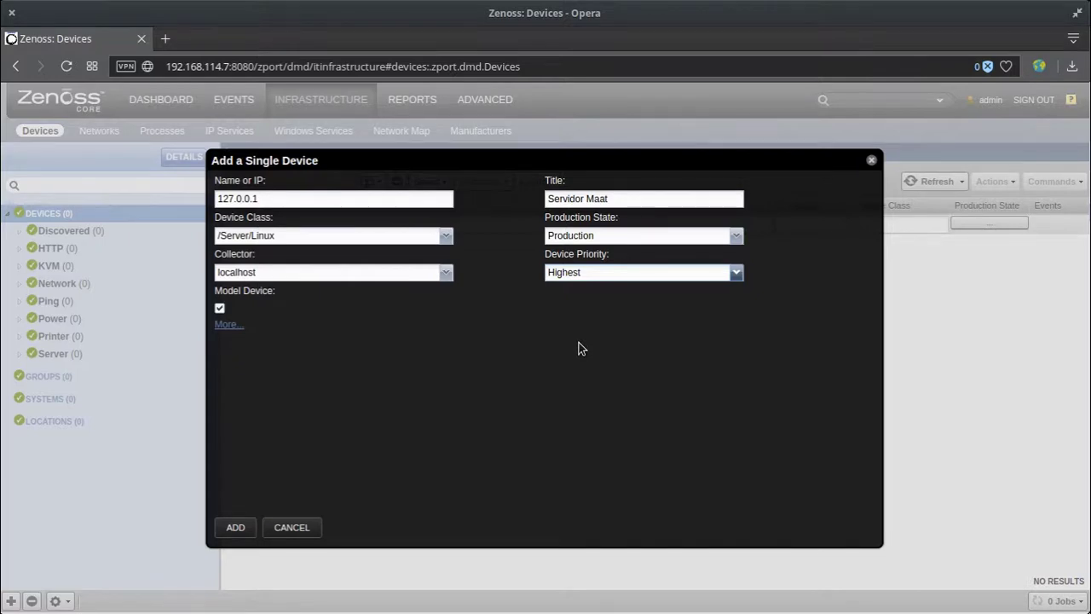
left_click(236, 326)
left_click(311, 349)
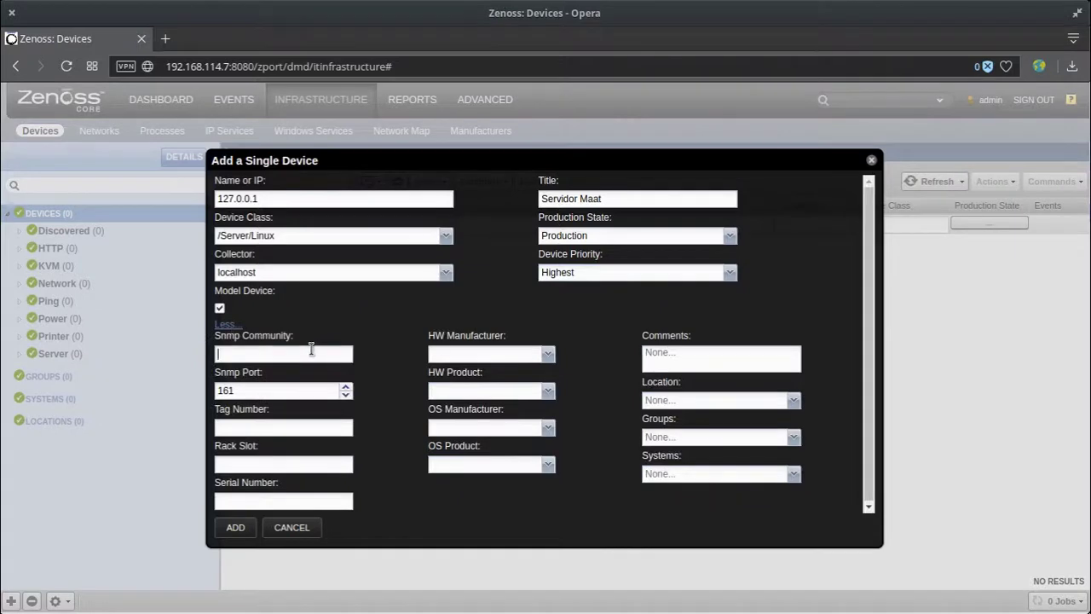
Step: Enter SNMP community 'zenoss' and the comment 'Maquina Virtual HyperV en AST'
type("zenoss")
left_click(517, 354)
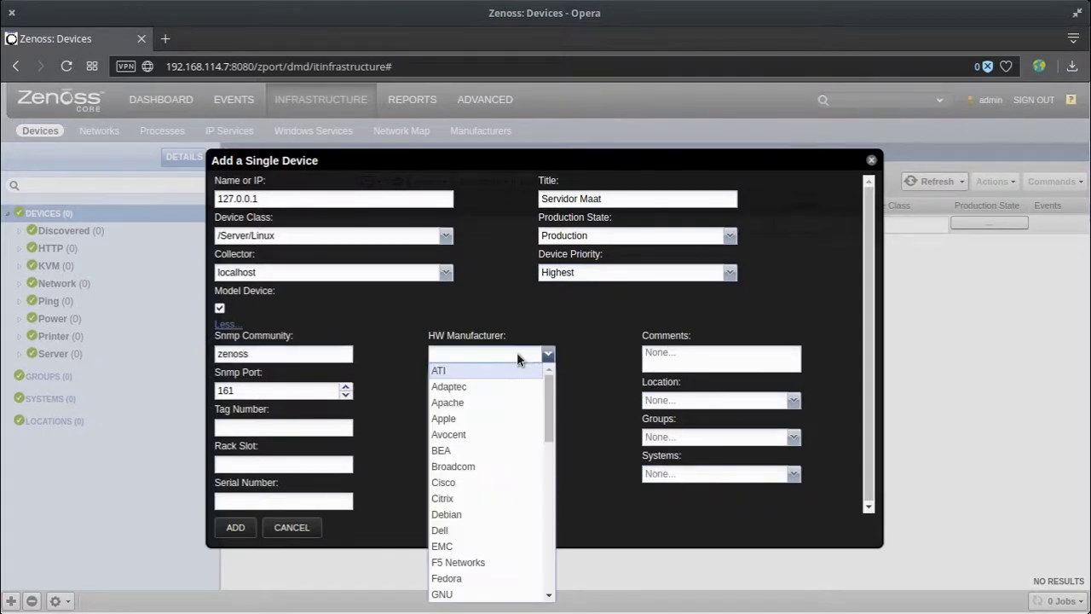
left_click(696, 355)
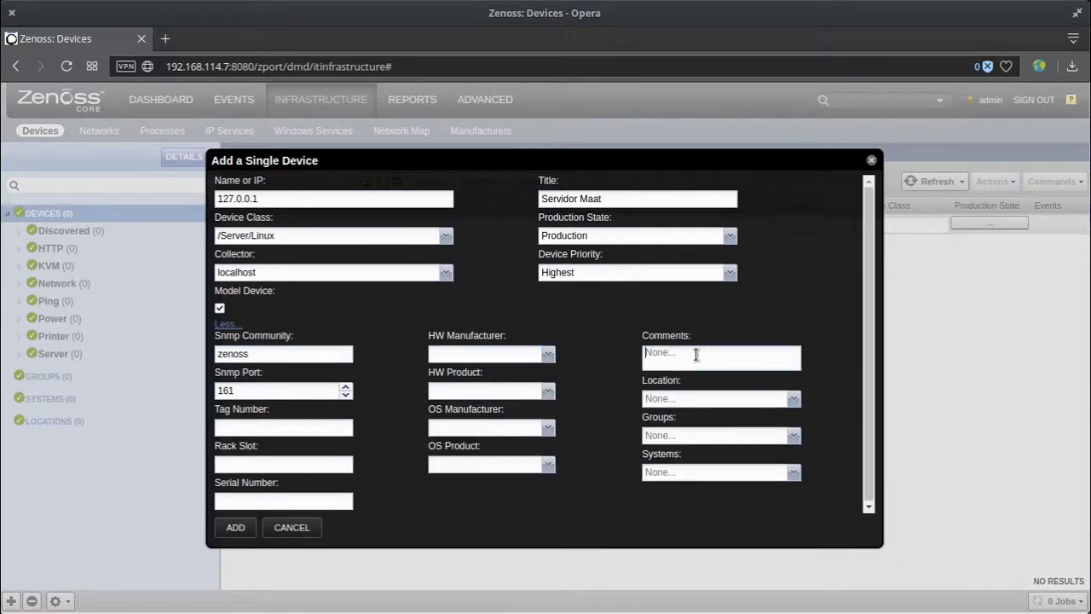
type("Maquina Virtual HyperV en AST")
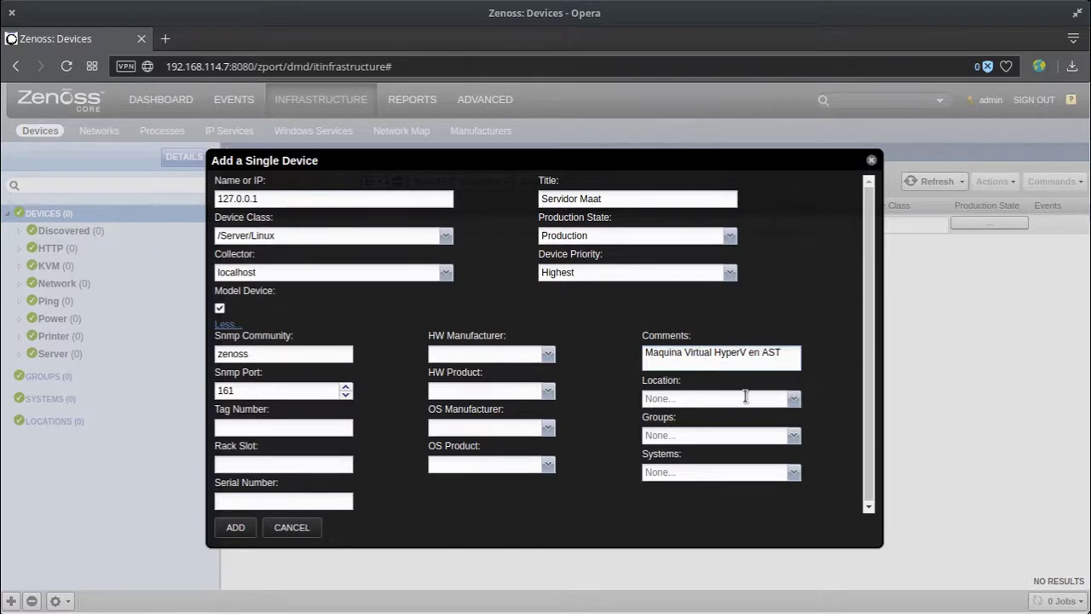
left_click(792, 403)
Step: Set the OS manufacturer to RedHat
left_click(498, 429)
scroll(496, 316, "down", 3)
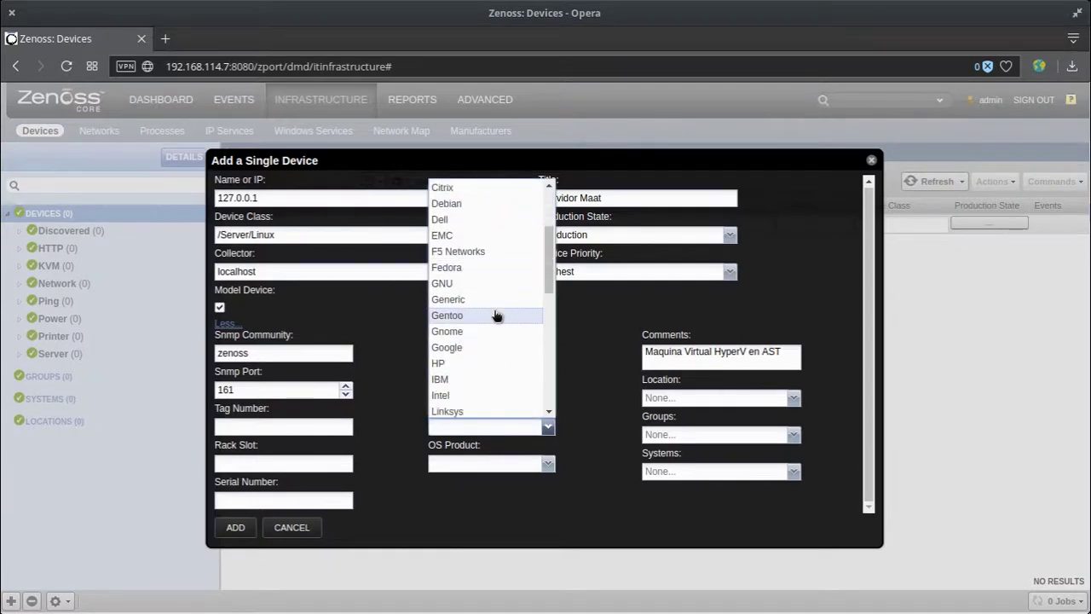
scroll(498, 337, "up", 3)
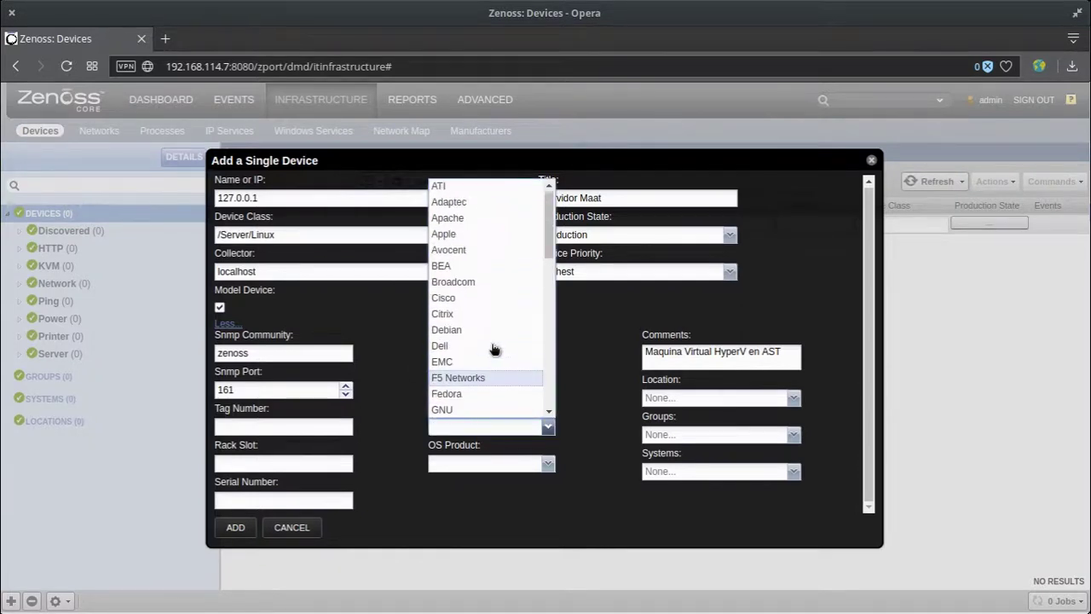
scroll(495, 329, "down", 7)
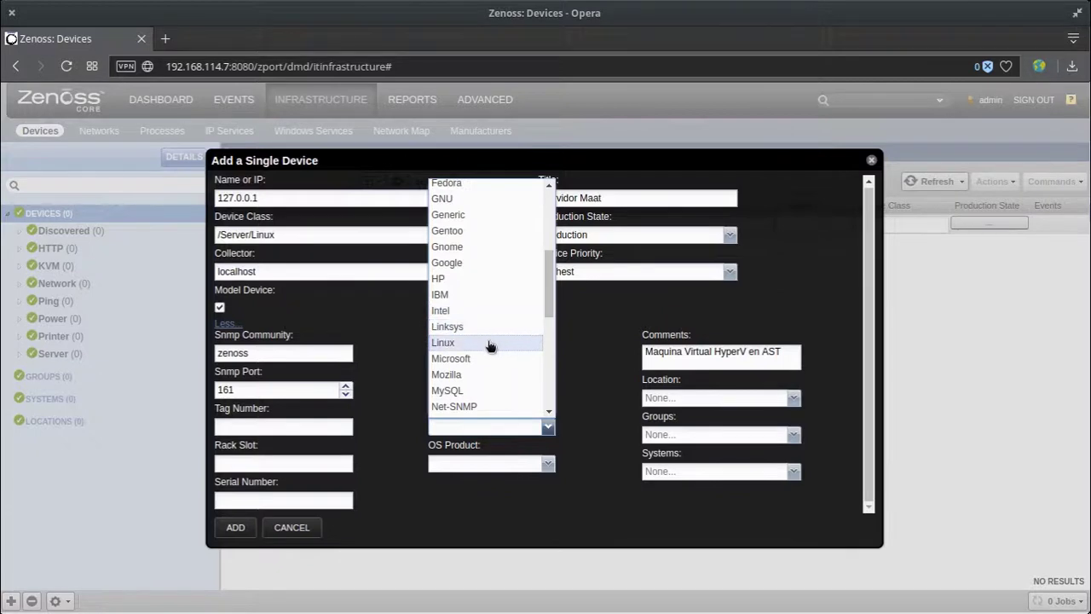
left_click(482, 376)
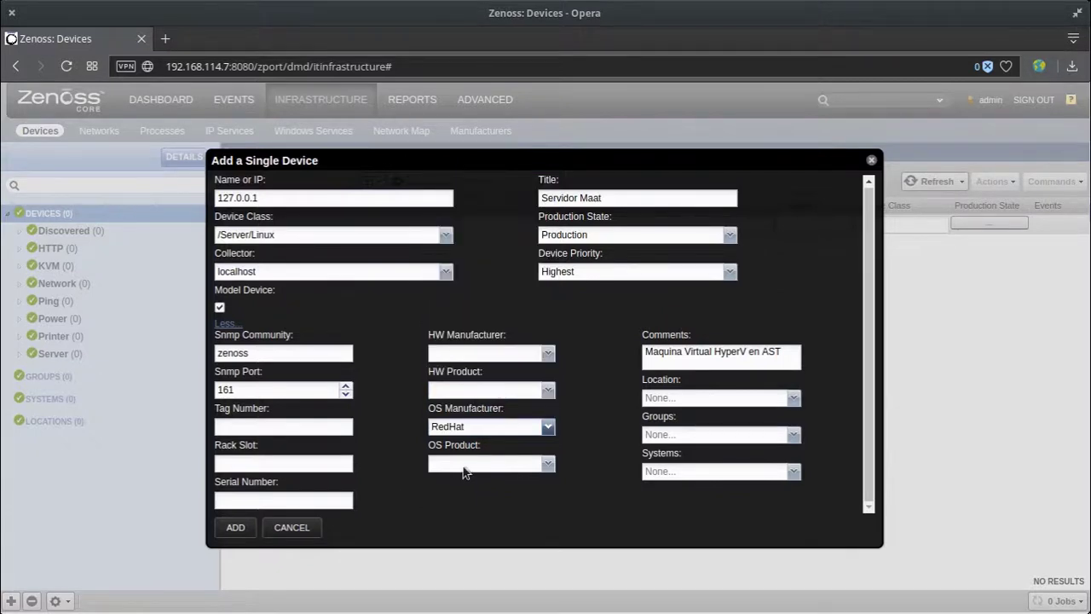
left_click(497, 466)
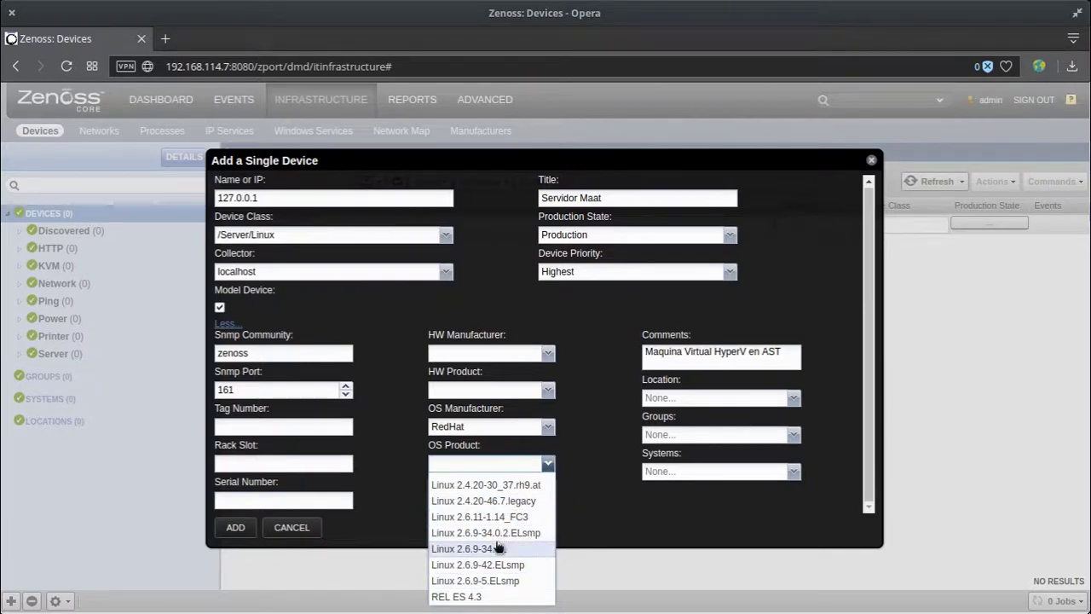
left_click(586, 519)
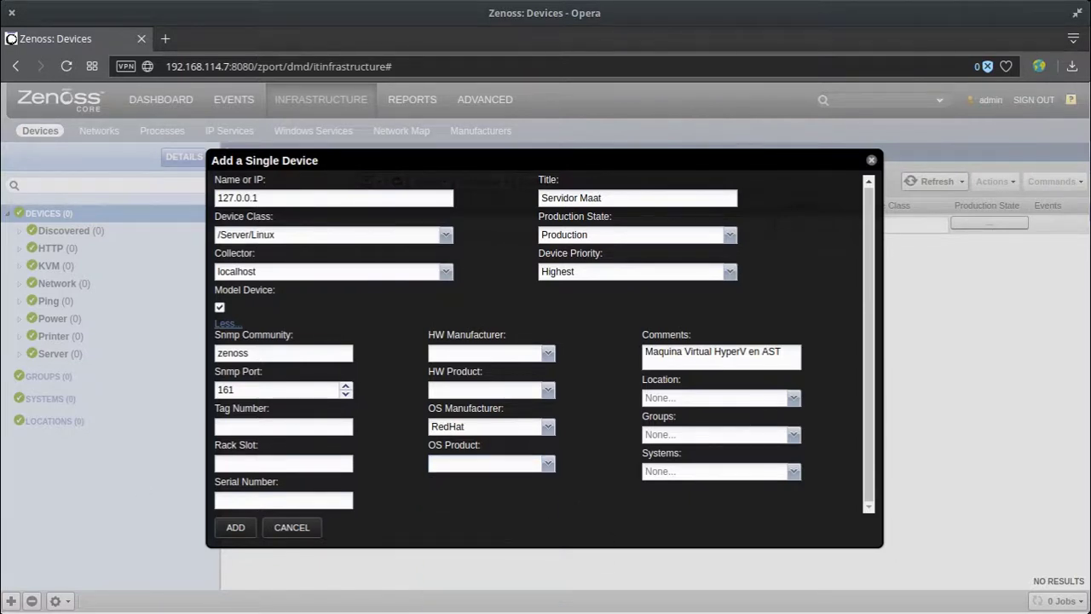
Step: Check the server's kernel version with 'uname -r' in the terminal
key("alt+Tab")
double_click(685, 464)
type("uname -r")
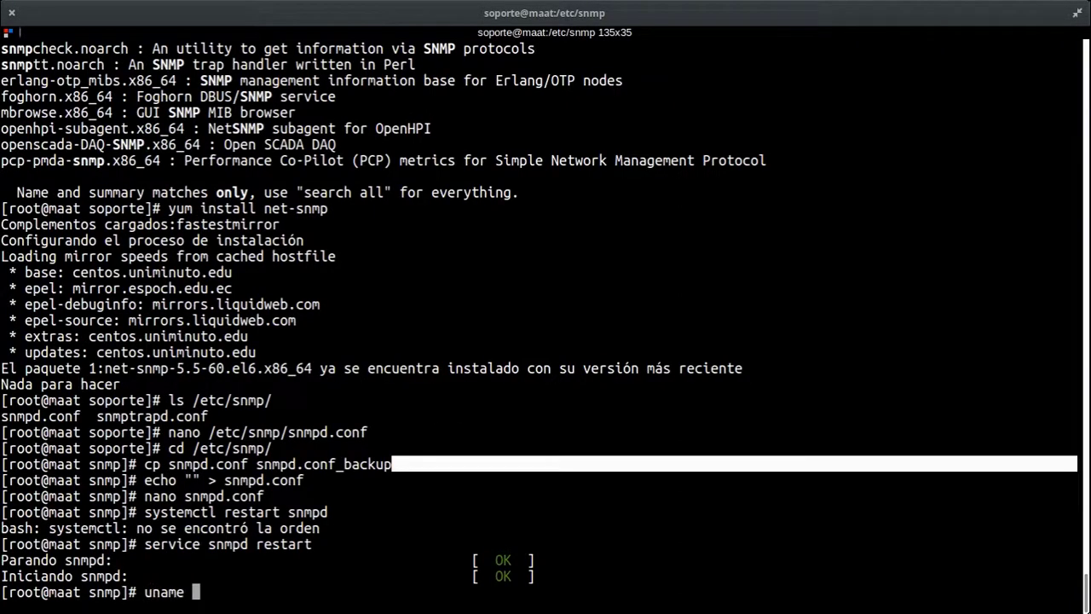
key("Return")
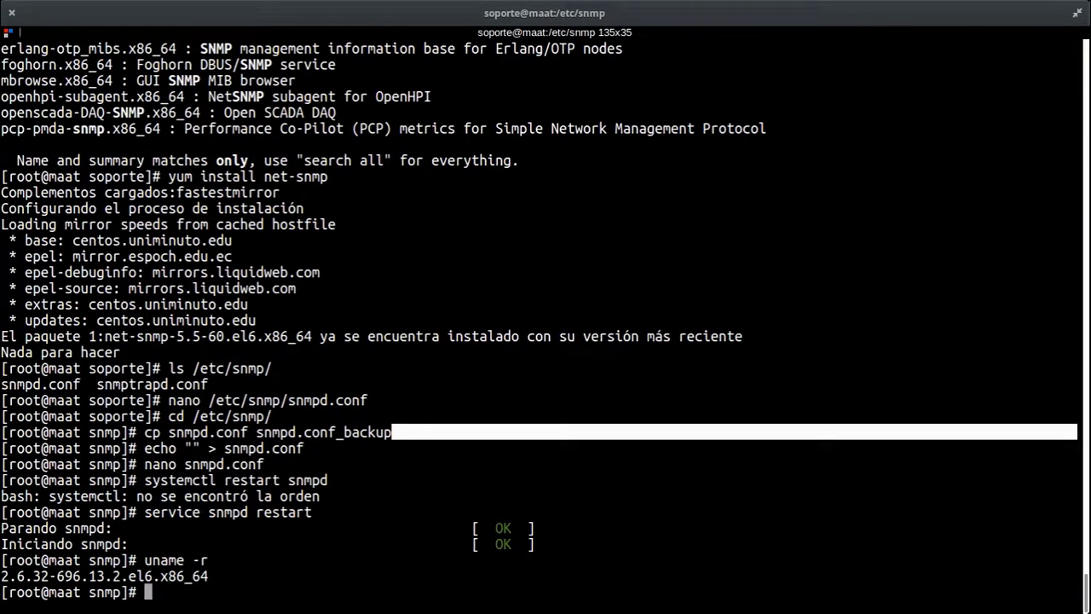
key("alt+Tab")
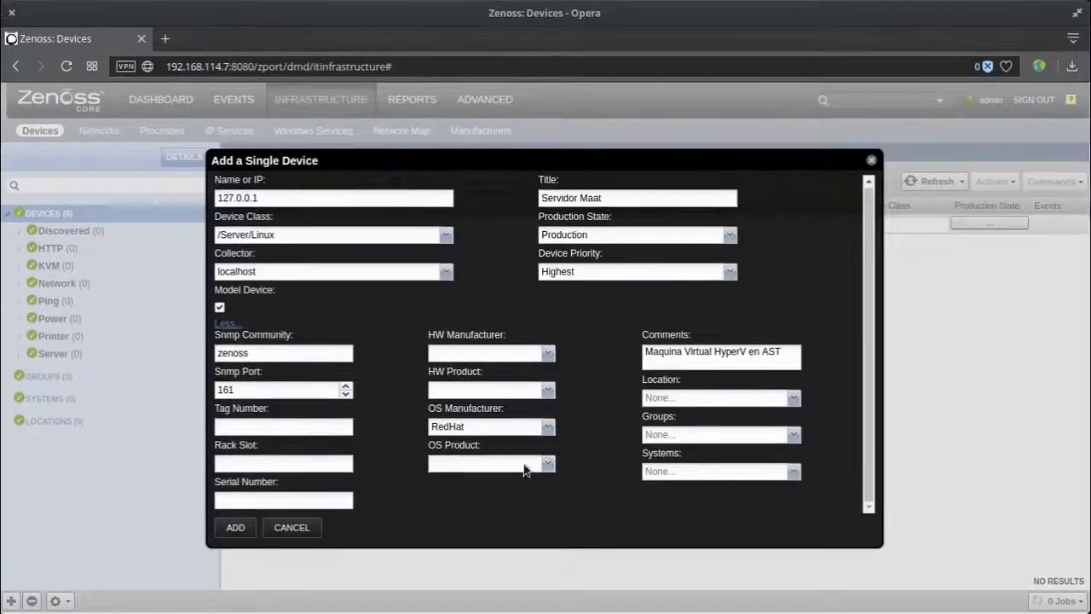
left_click(524, 466)
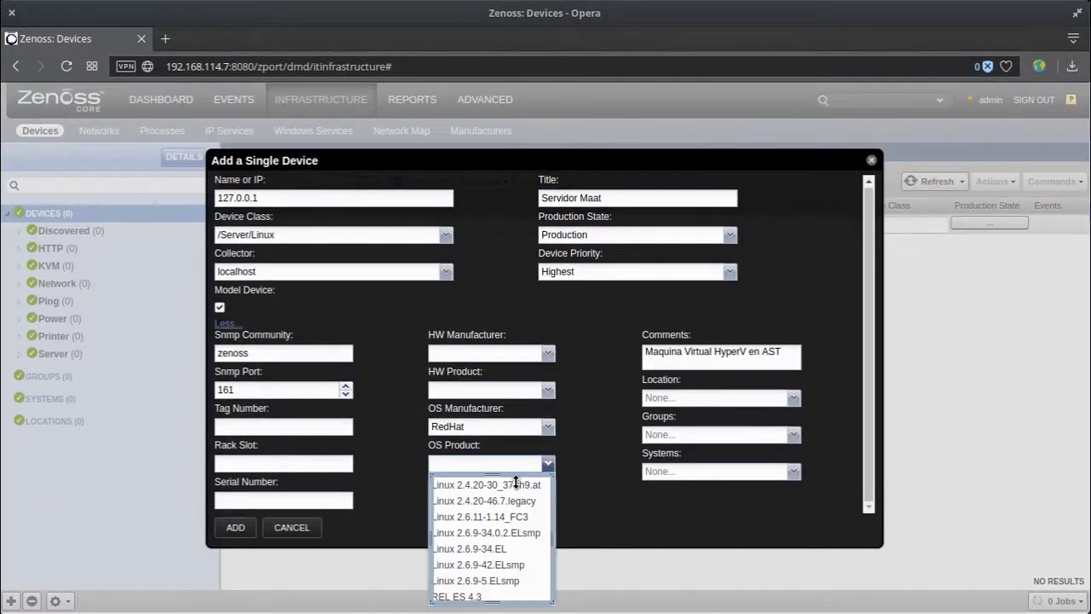
Step: Set the OS product to Linux 2.6.9-34.EL and submit the new device
left_click(516, 549)
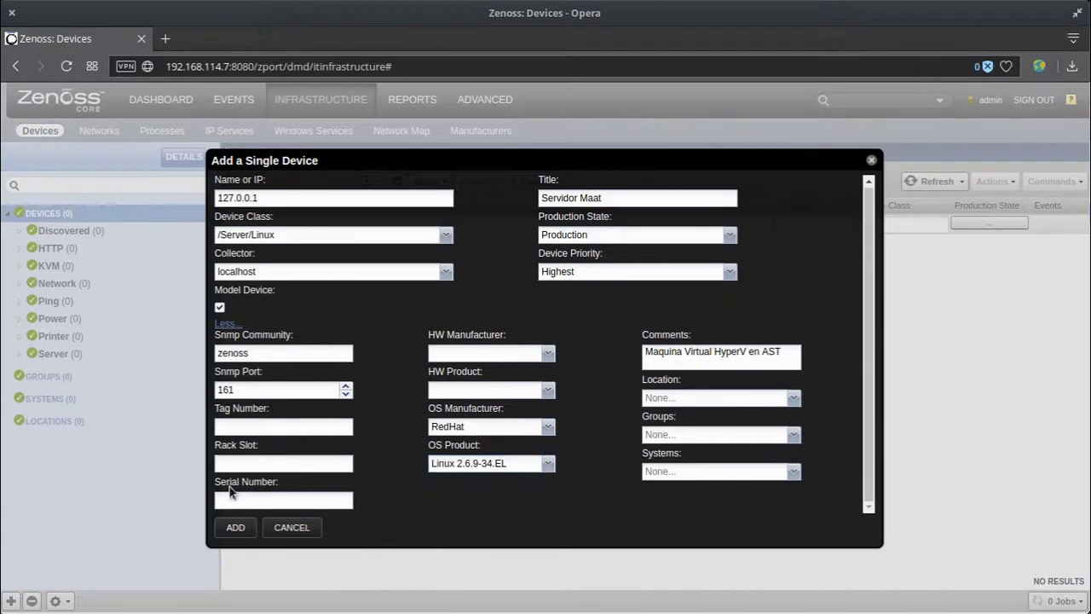
left_click(232, 503)
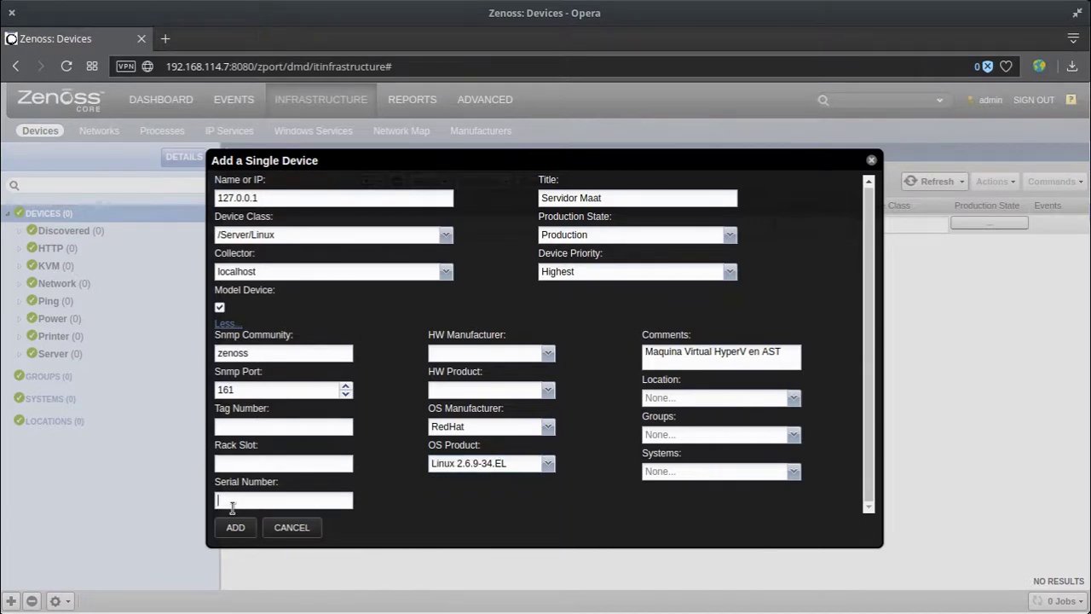
left_click(284, 429)
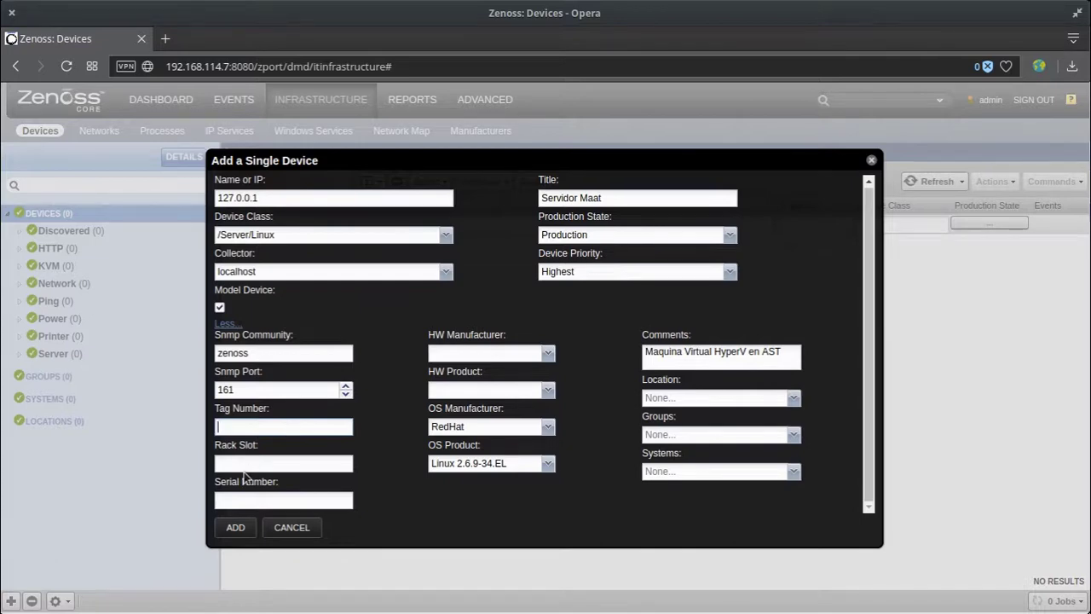
left_click(260, 464)
left_click(242, 534)
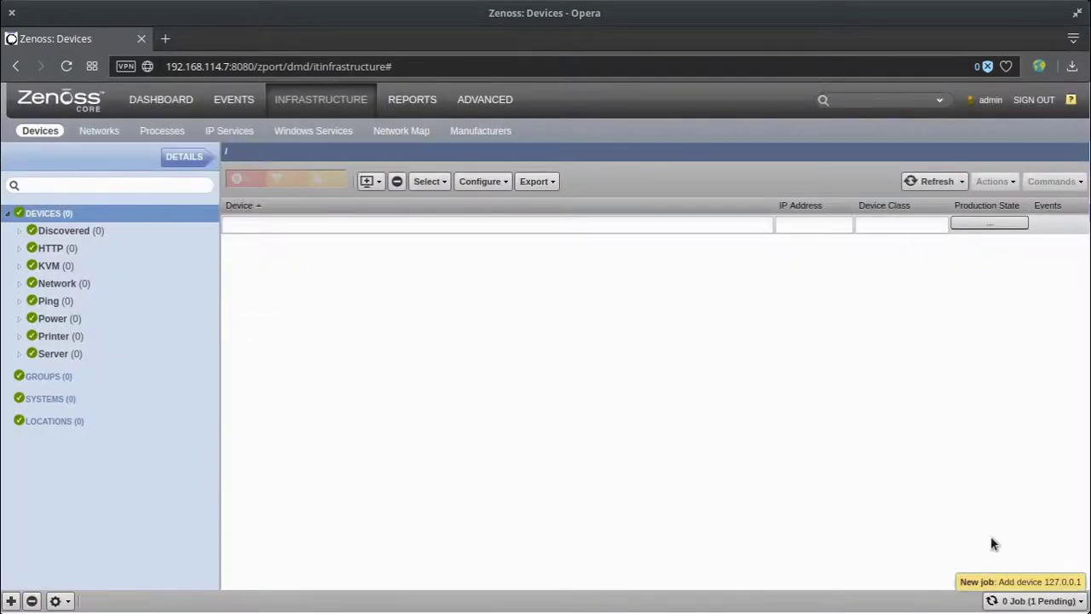
left_click(1048, 604)
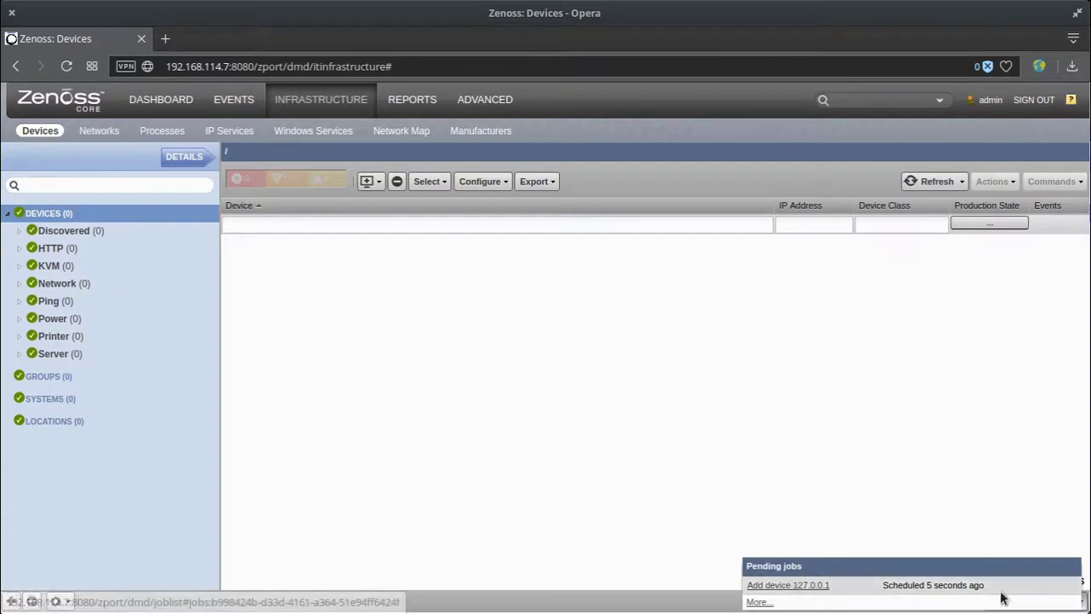
left_click(66, 214)
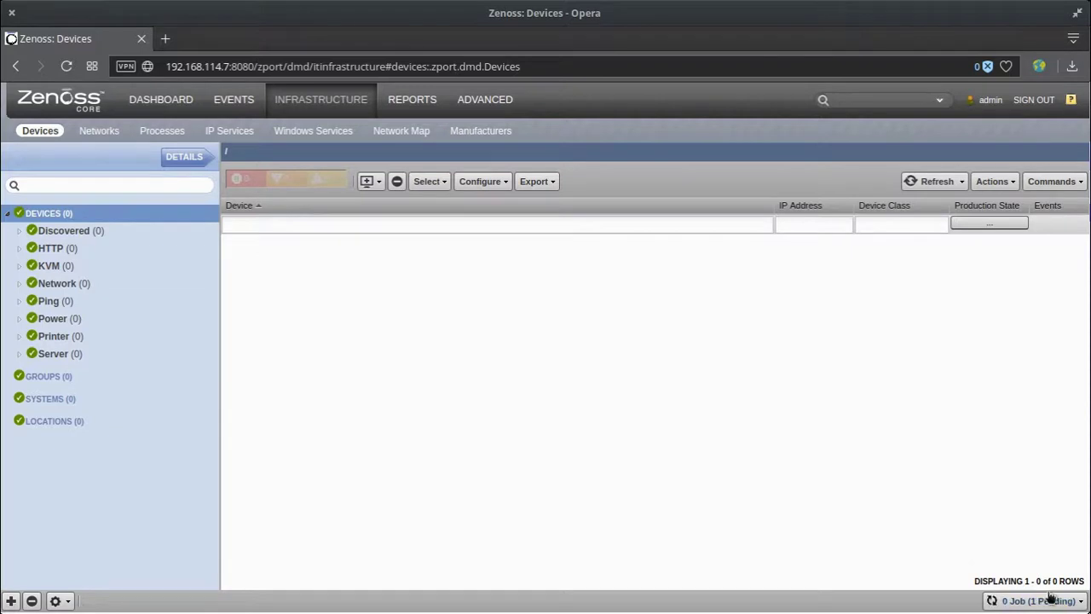
left_click(1014, 600)
mouse_move(1054, 600)
key("super+s")
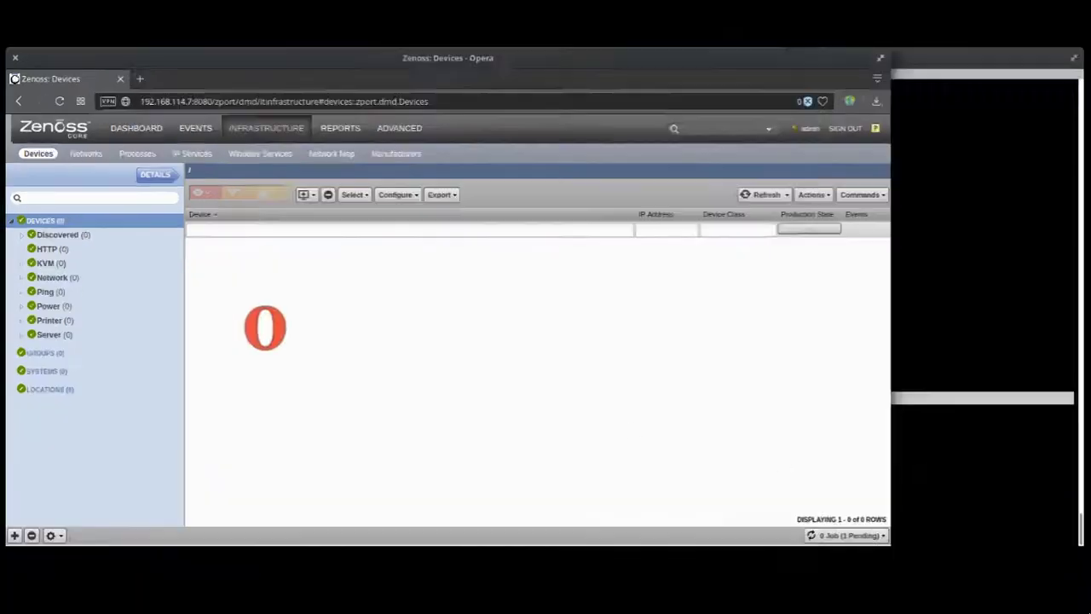
Step: Run htop in the terminal to review the Zenoss processes, then quit it
left_click(784, 281)
type("htop")
key("Return")
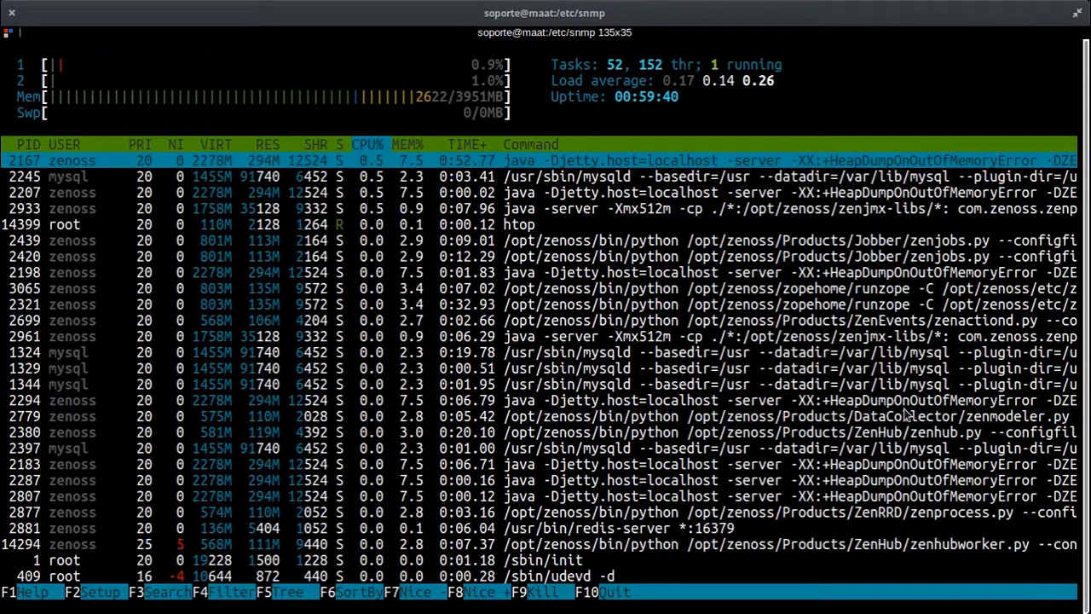
key("q")
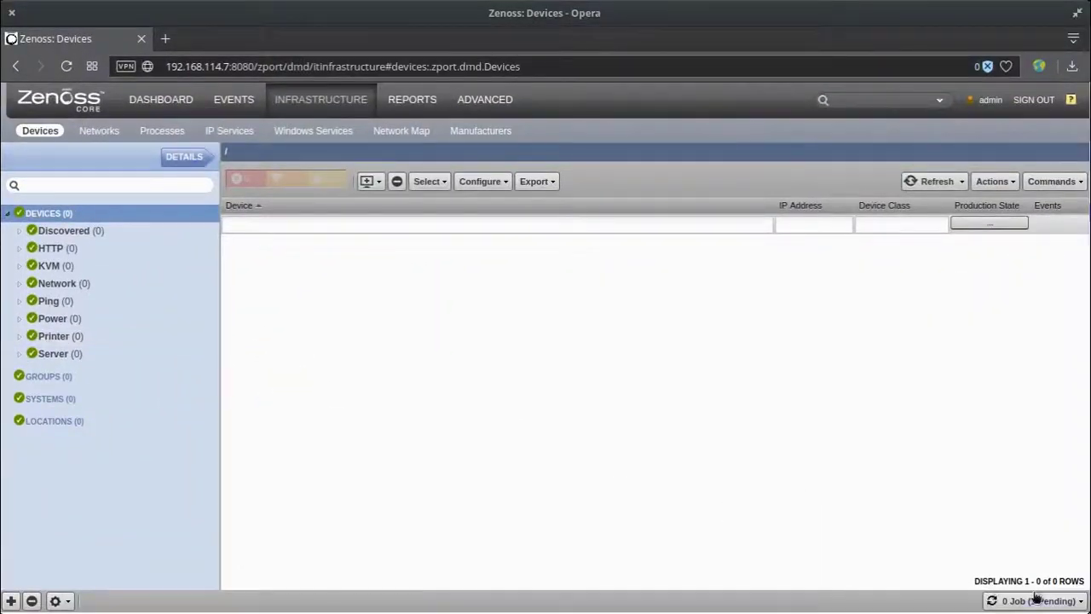
left_click(1035, 596)
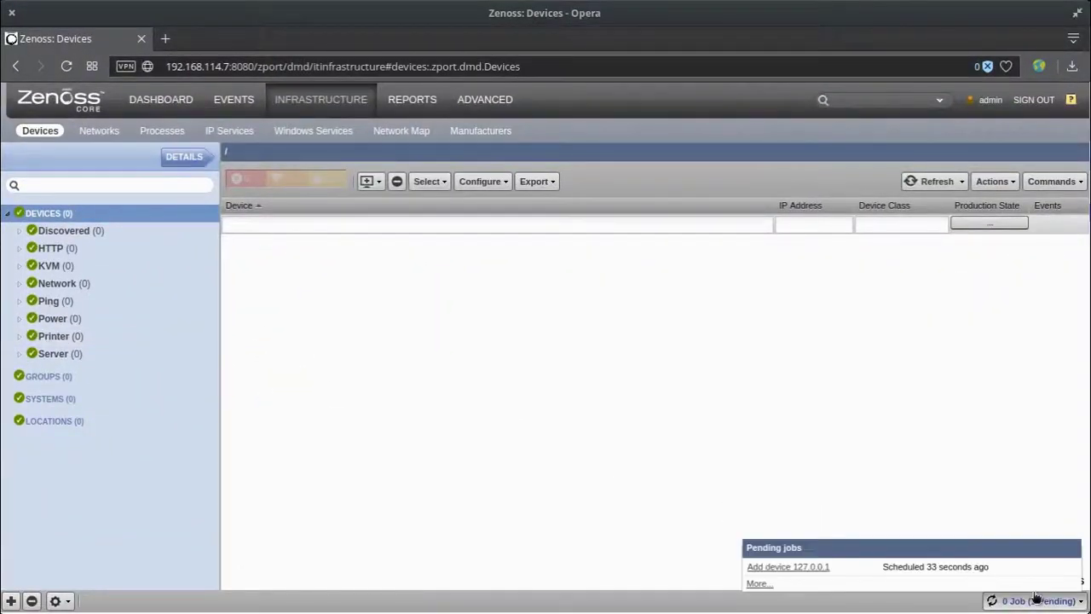
Step: Open and select the pending 'Add device 127.0.0.1' job on the Background Jobs page
left_click(764, 566)
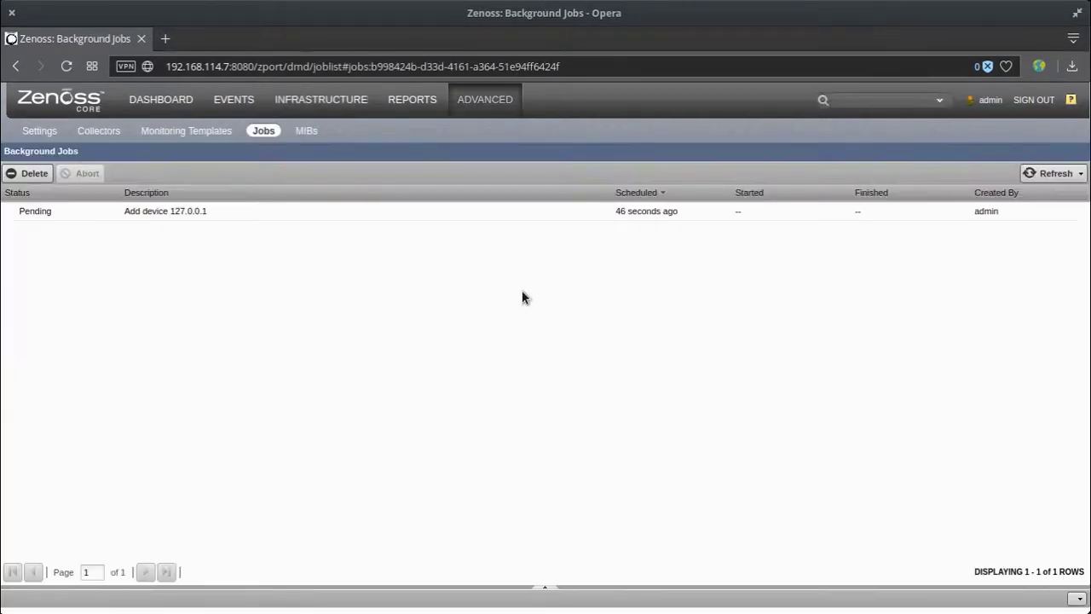
left_click(508, 213)
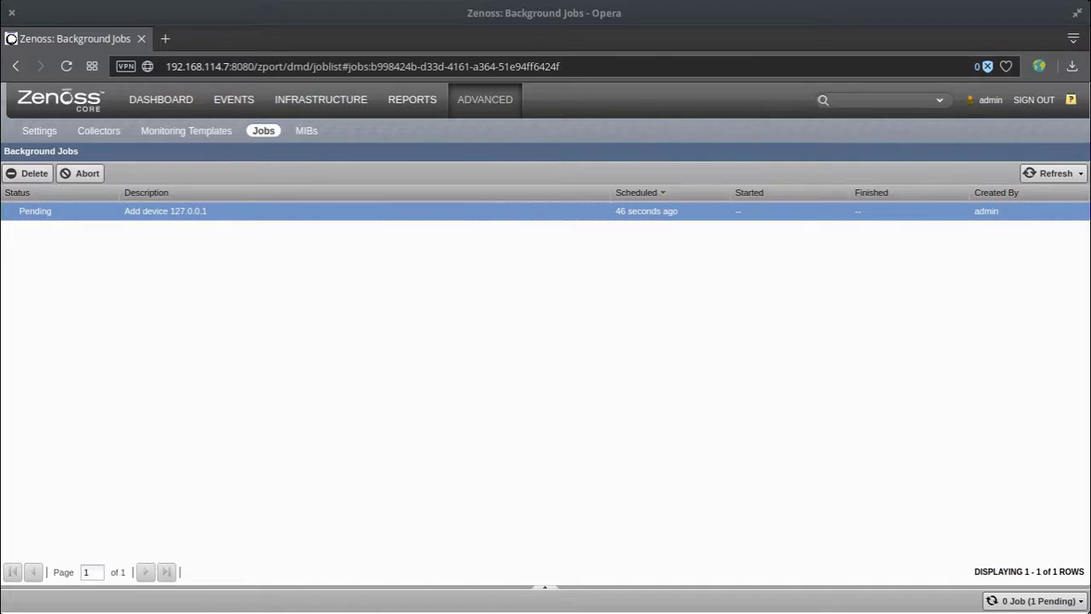
key("super")
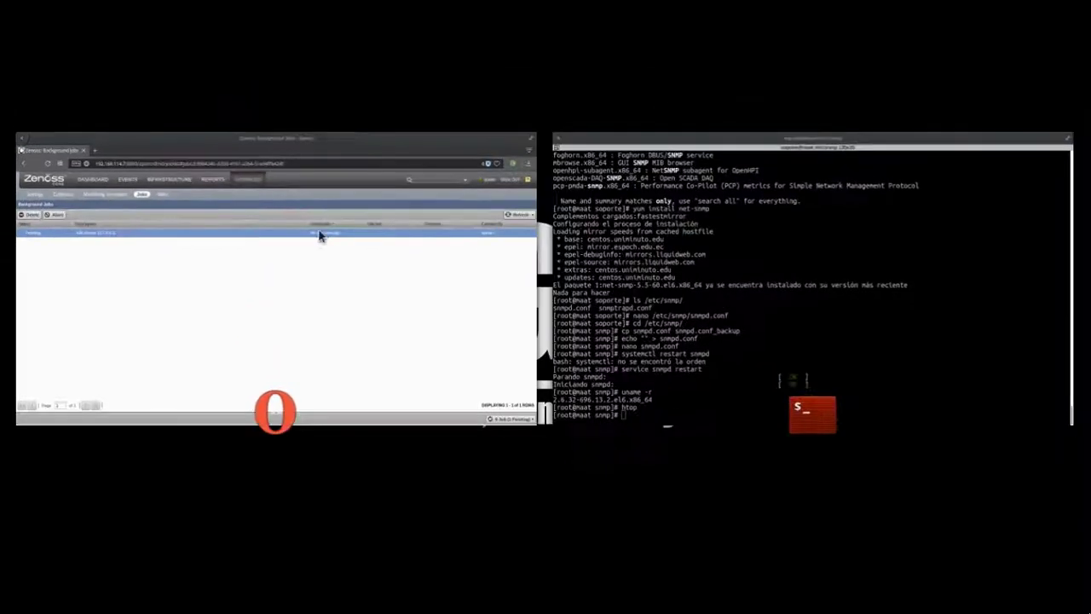
Step: Run 'snmpwalk -v2c -c zenoss 127.0.0.1' against the local SNMP agent
left_click(741, 292)
type("snmp")
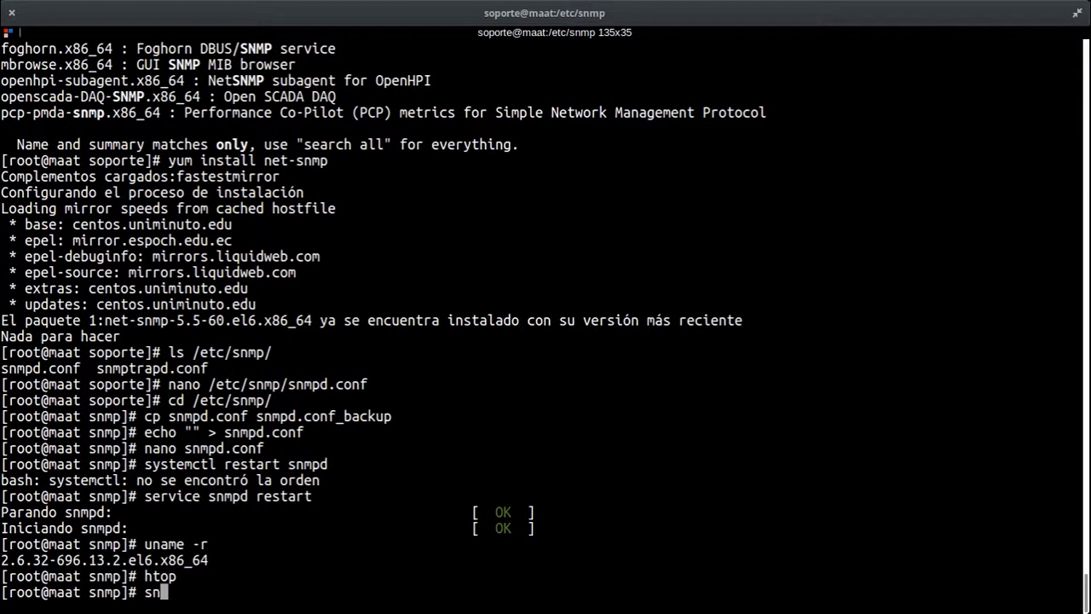
type("walk -v2")
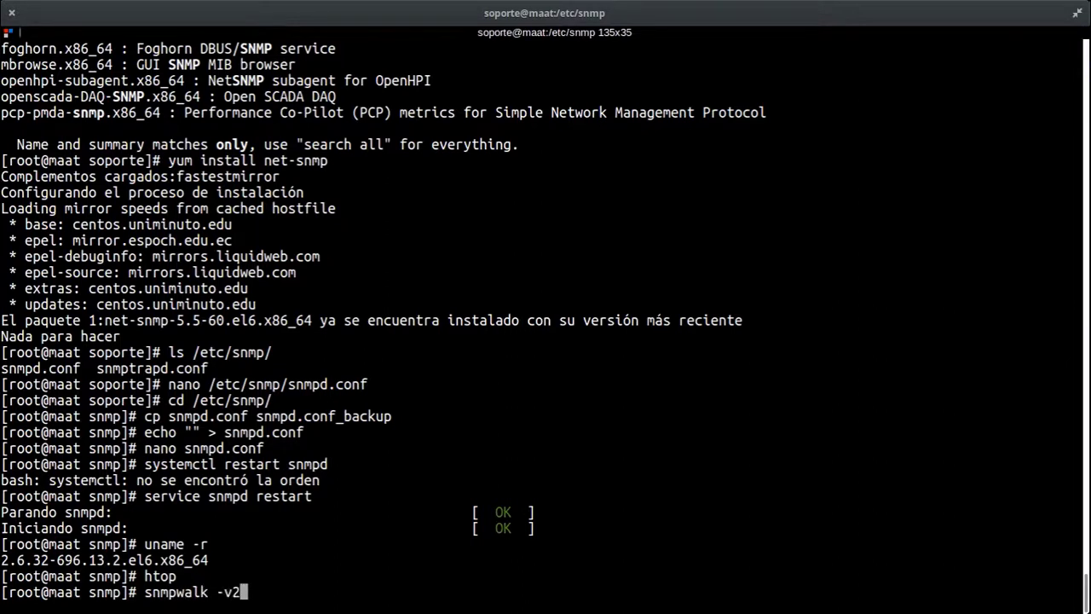
type("c -c zenoss")
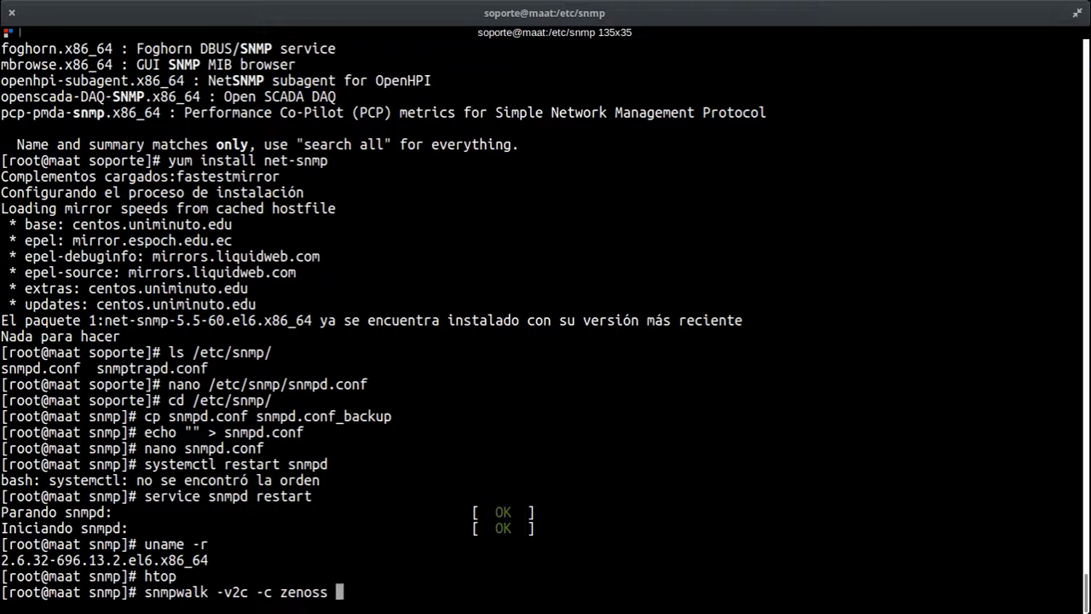
type(" 127.0.01")
key("BackSpace")
type(".1")
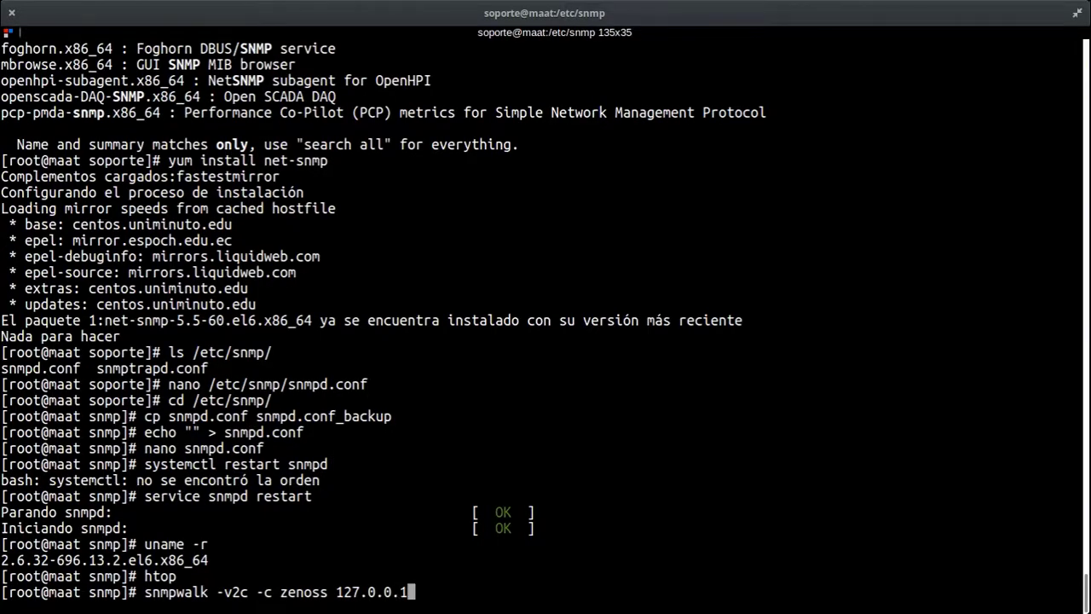
key("Return")
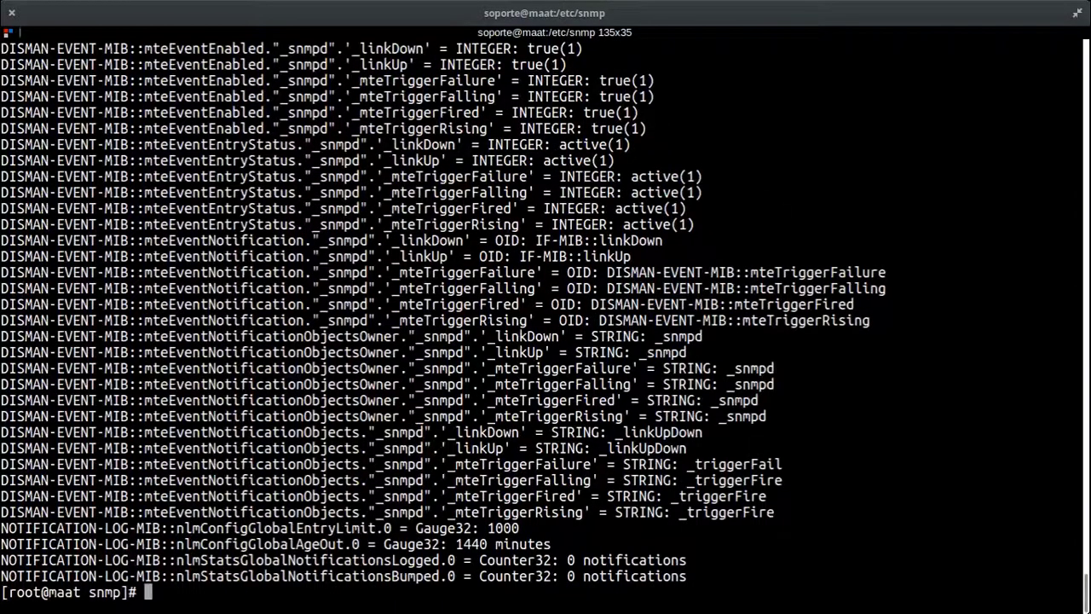
Step: Rerun the walk limited to the 'system' subtree, review its output, and clear the screen
key("Up")
type("s")
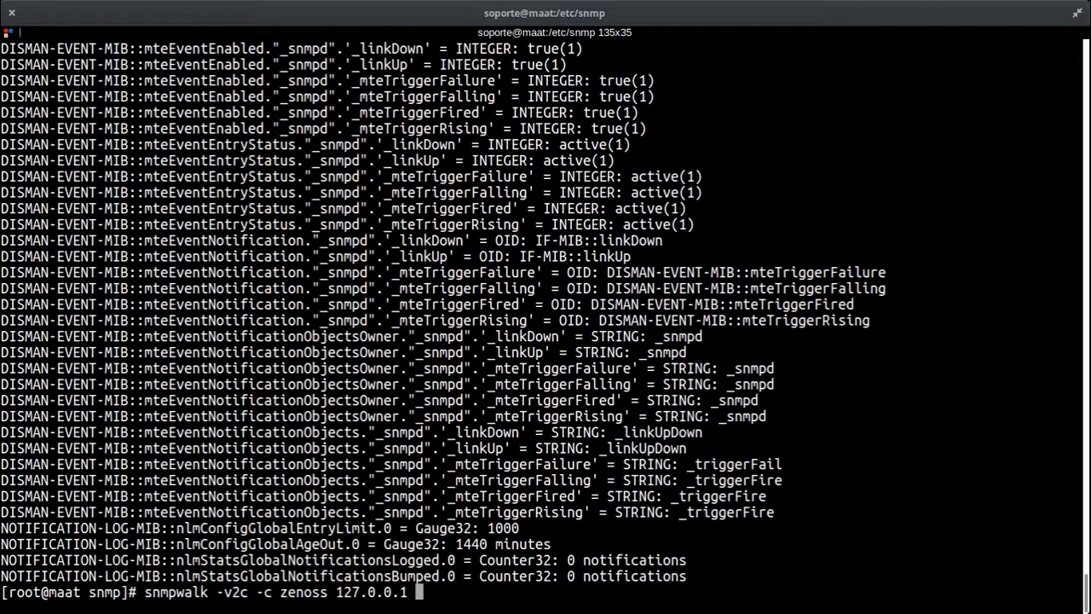
type("ystem")
key("Return")
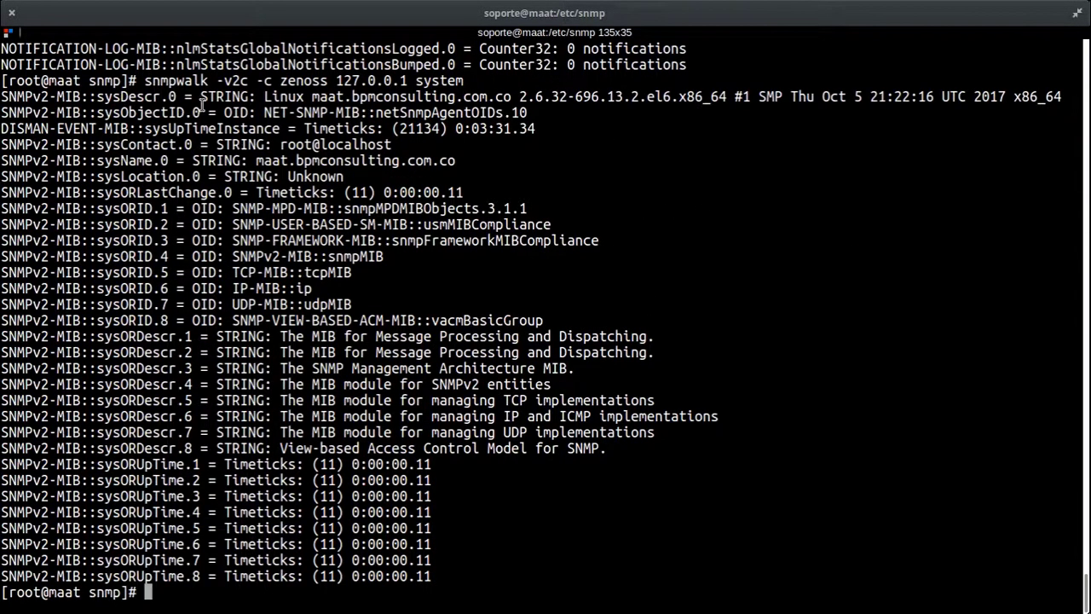
left_click_drag(201, 112, 810, 243)
scroll(643, 503, "up", 14)
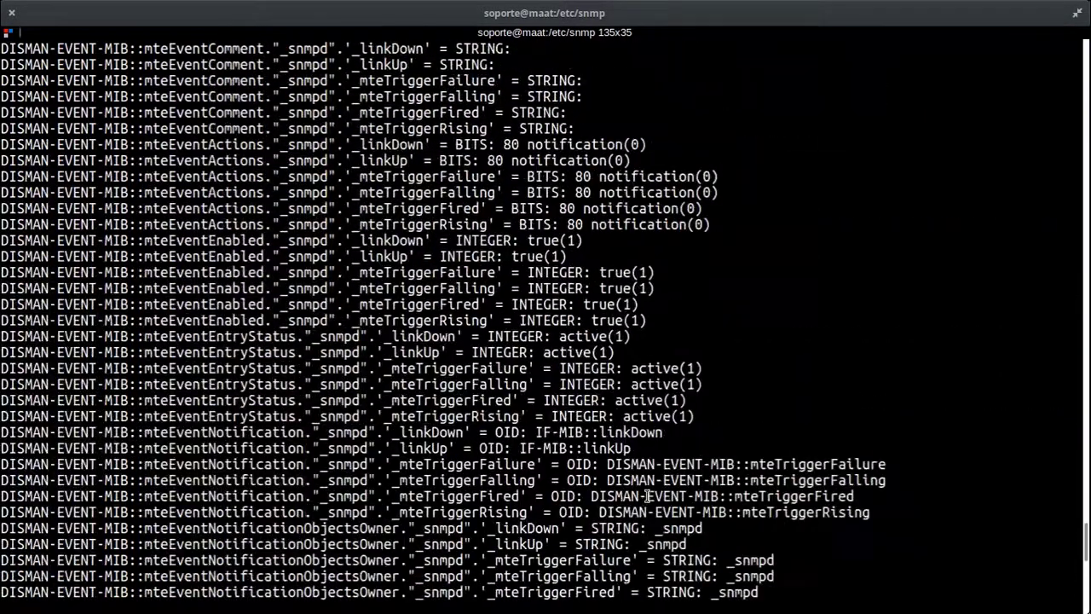
scroll(648, 499, "down", 6)
scroll(648, 499, "down", 8)
left_click_drag(433, 524, 341, 265)
left_click(758, 414)
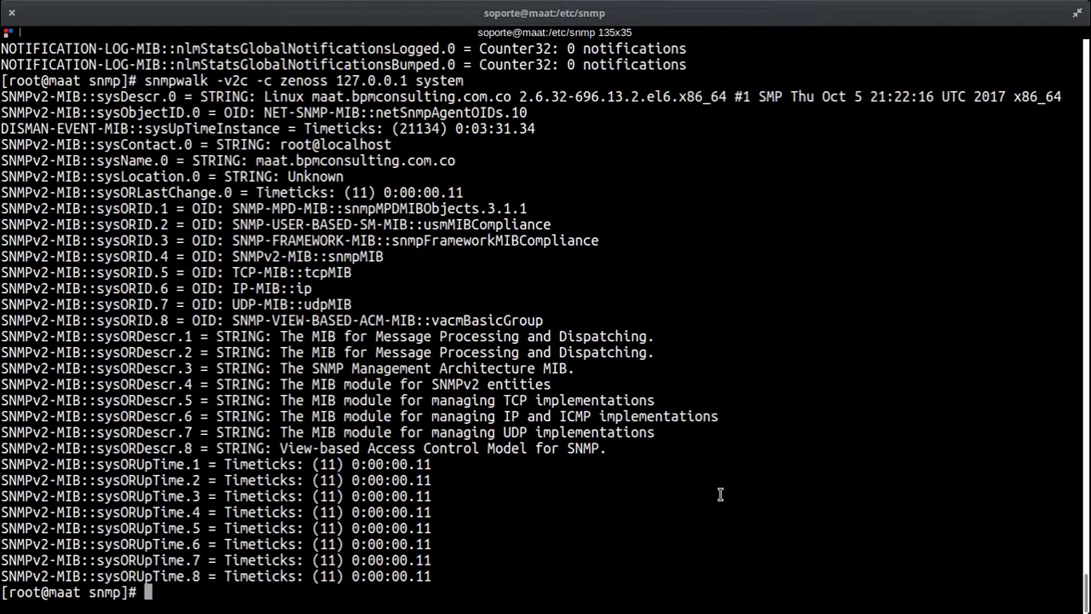
key("ctrl+l")
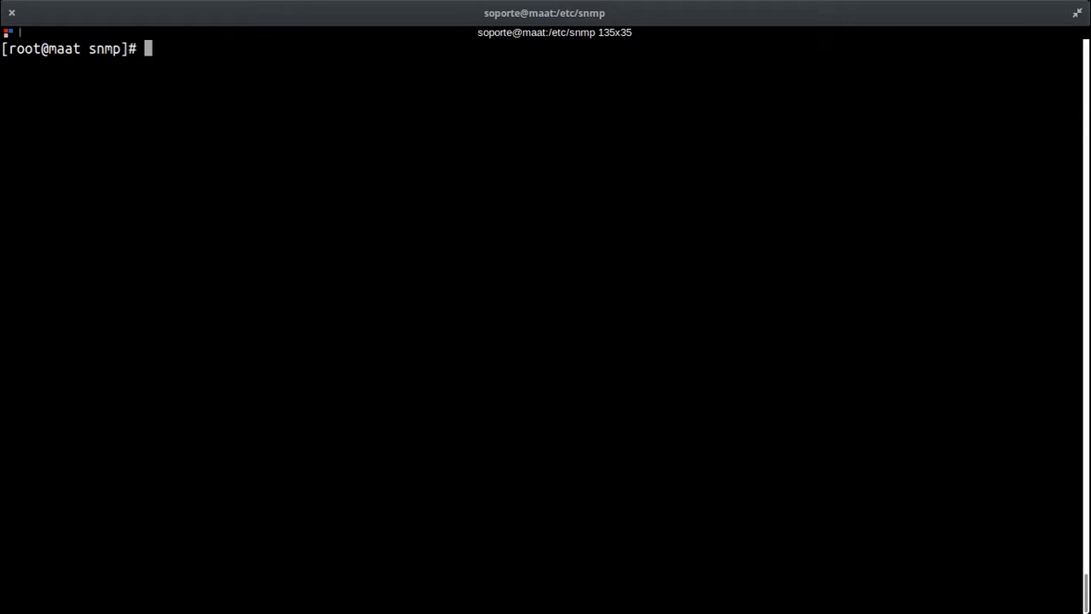
Step: Bring the Opera browser with Zenoss back to the front via the window overview
key("super+s")
left_click(383, 261)
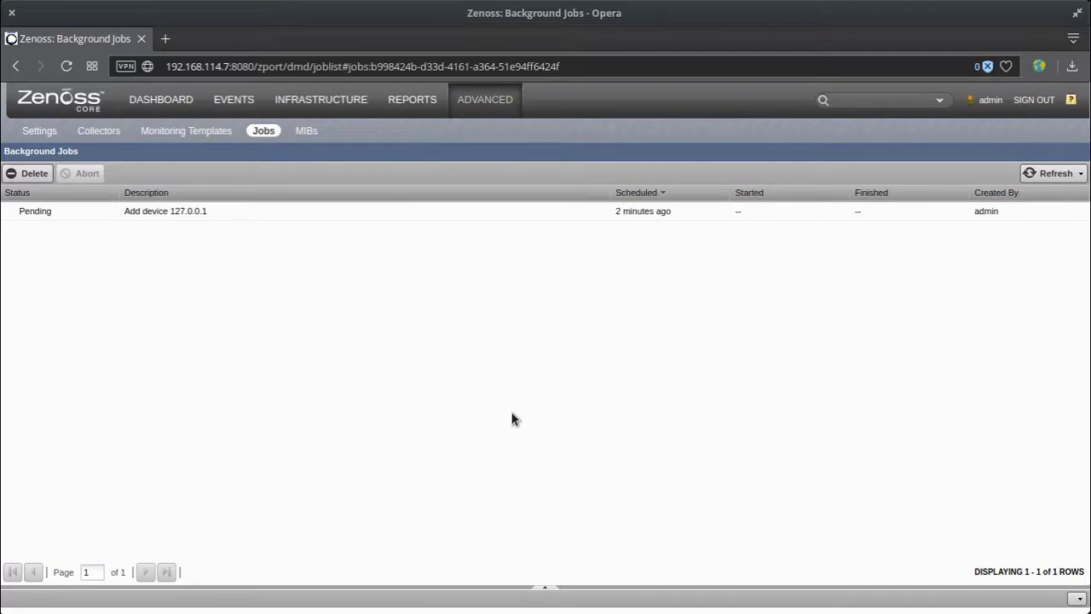
key("super+s")
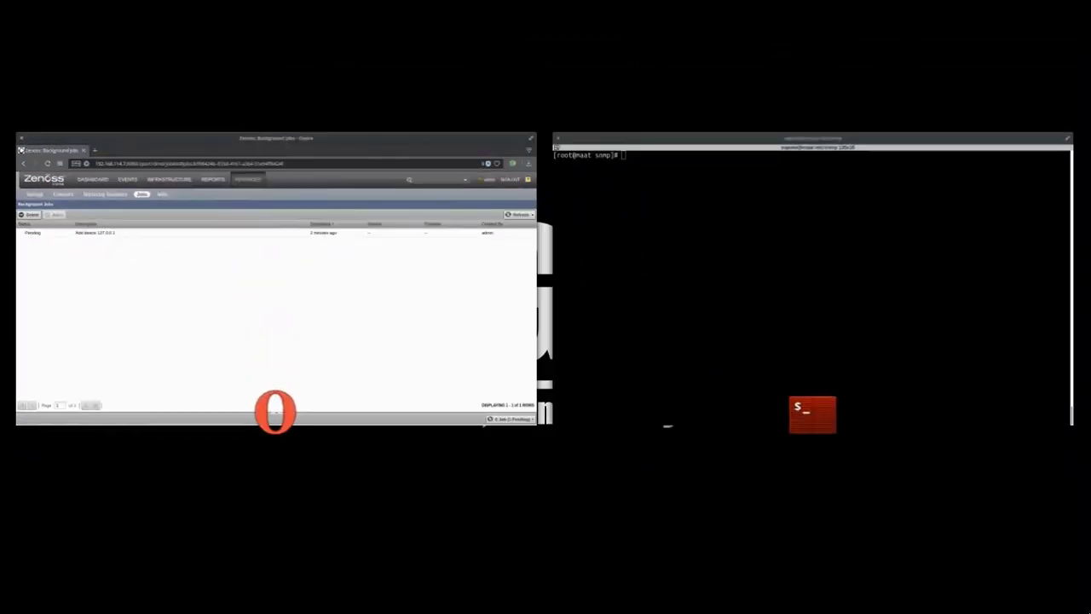
key("super+s")
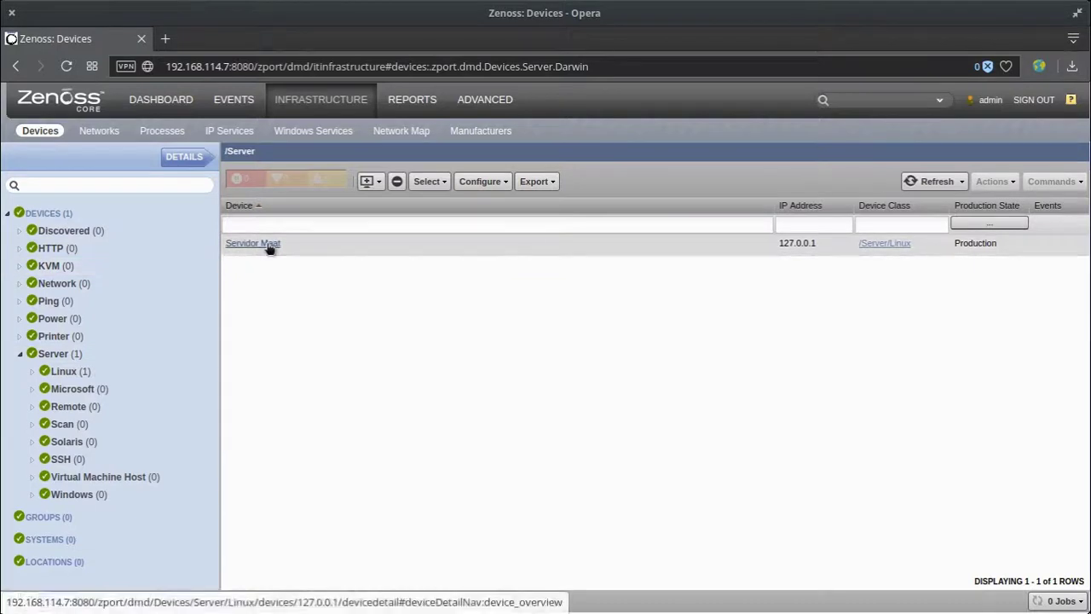
Step: Browse to the /Server/Linux device class and open Servidor Maat's details
left_click(30, 372)
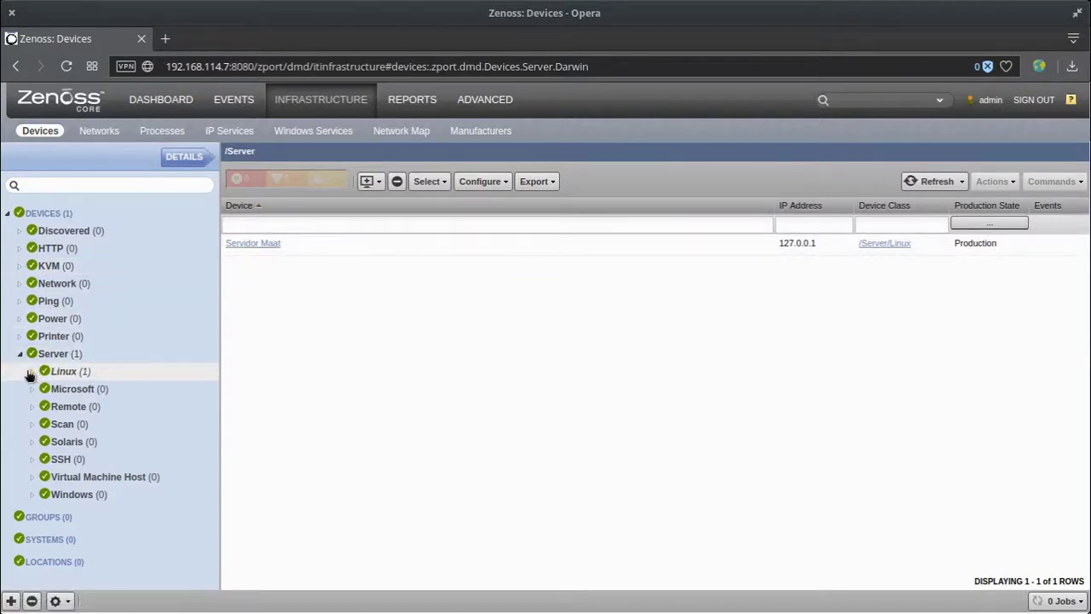
left_click(70, 371)
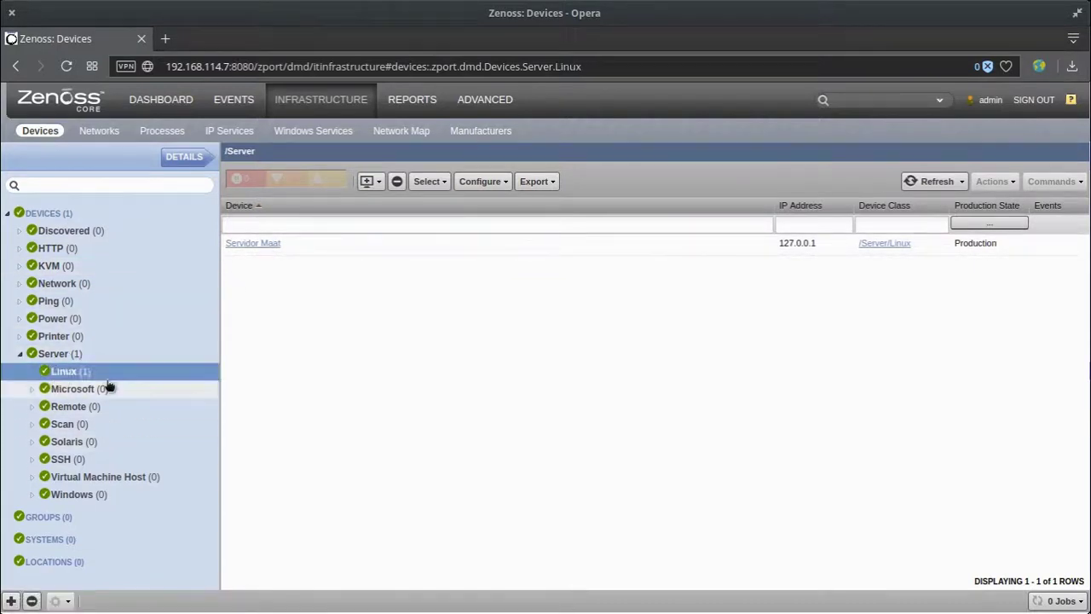
left_click(65, 214)
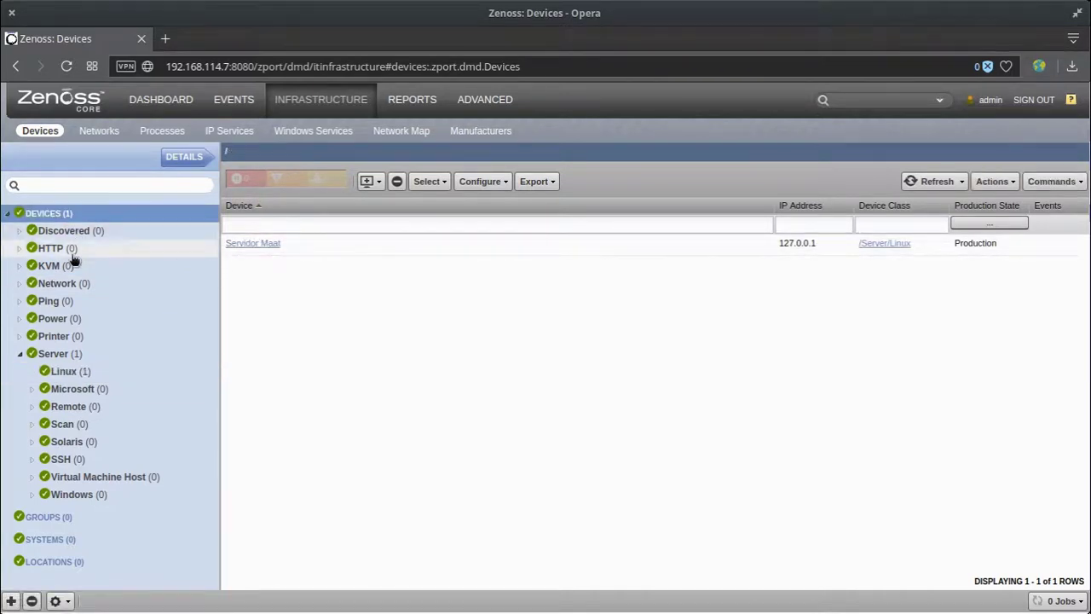
left_click(63, 301)
left_click(65, 371)
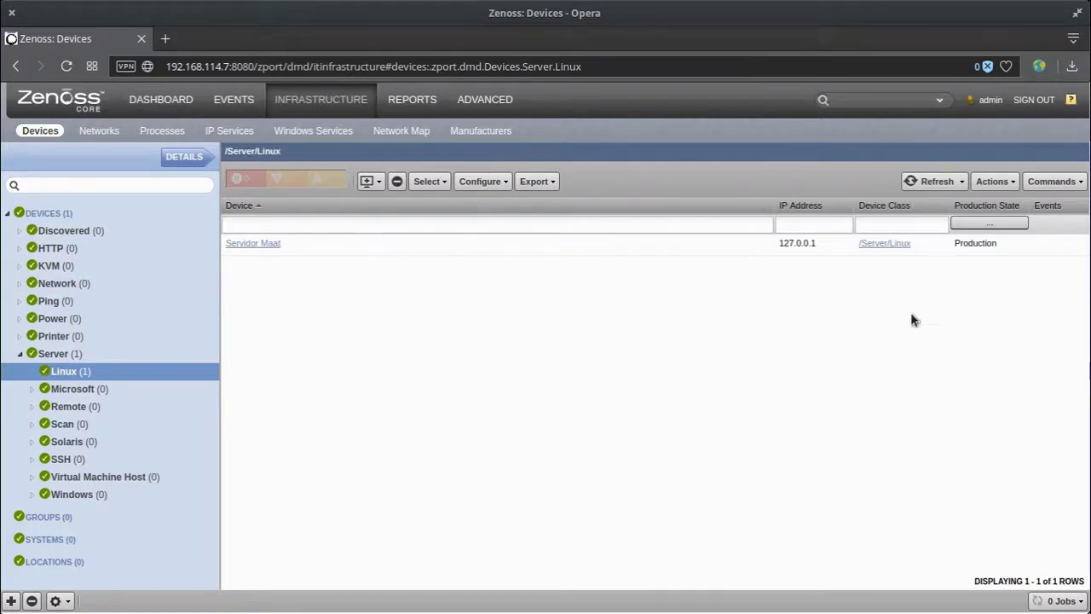
left_click(243, 247)
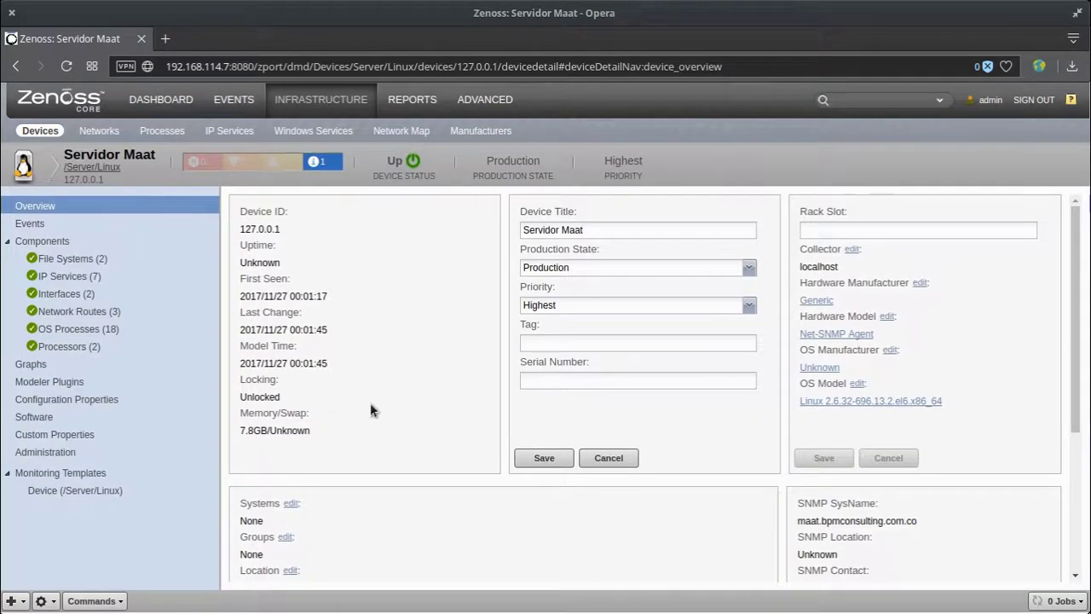
Step: Review the SNMP Description on Servidor Maat's overview page
scroll(464, 438, "down", 2)
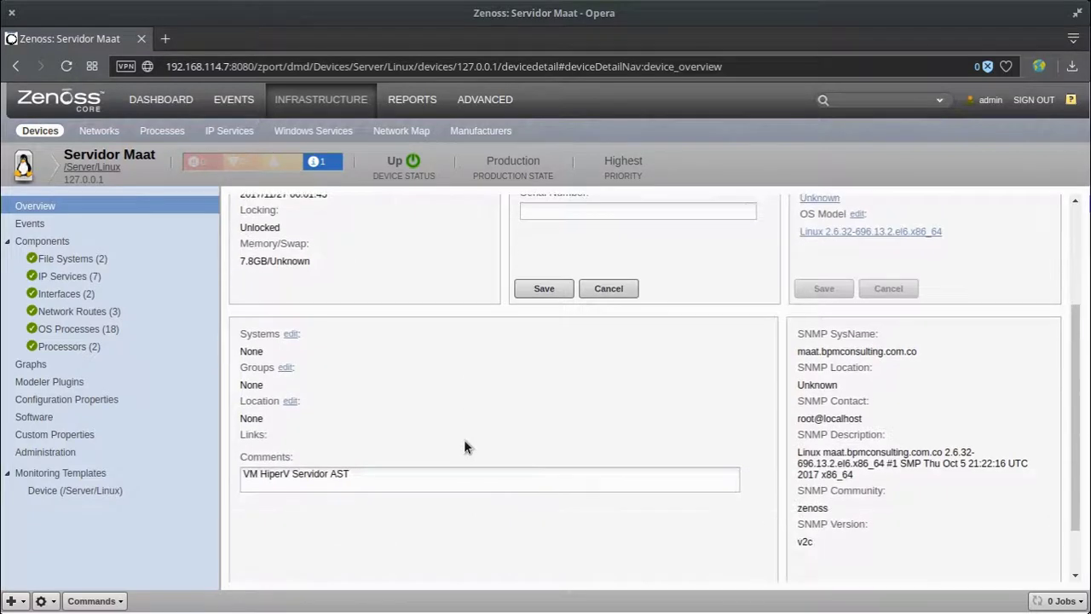
left_click_drag(862, 470, 802, 453)
left_click(586, 556)
scroll(950, 534, "up", 2)
Step: Browse File Systems, IP Services, Interfaces, Network Routes, OS Processes and Processors, then view Graphs
left_click(108, 258)
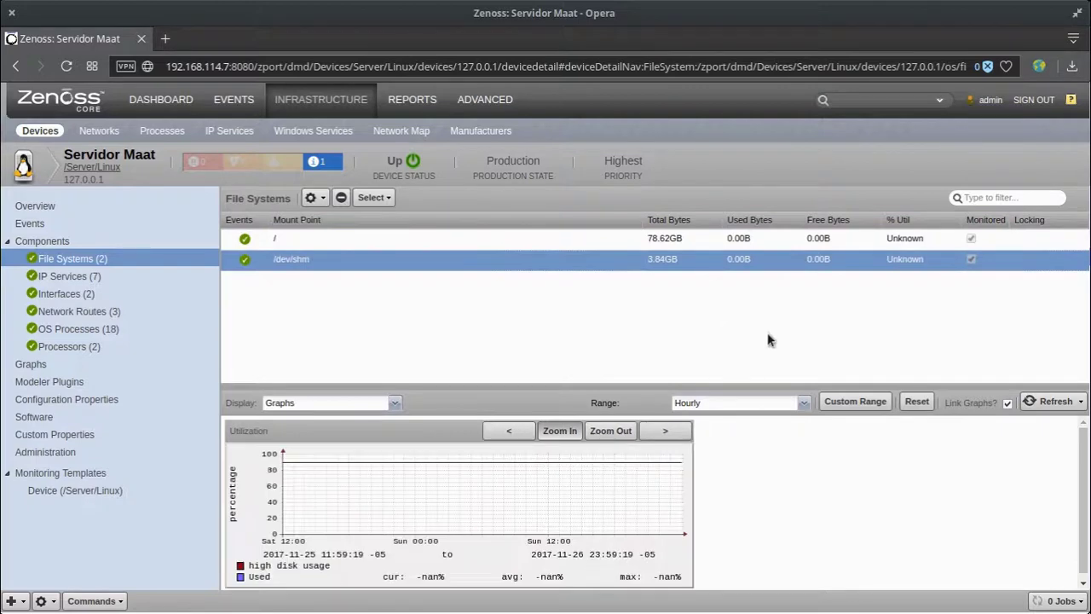
left_click(98, 277)
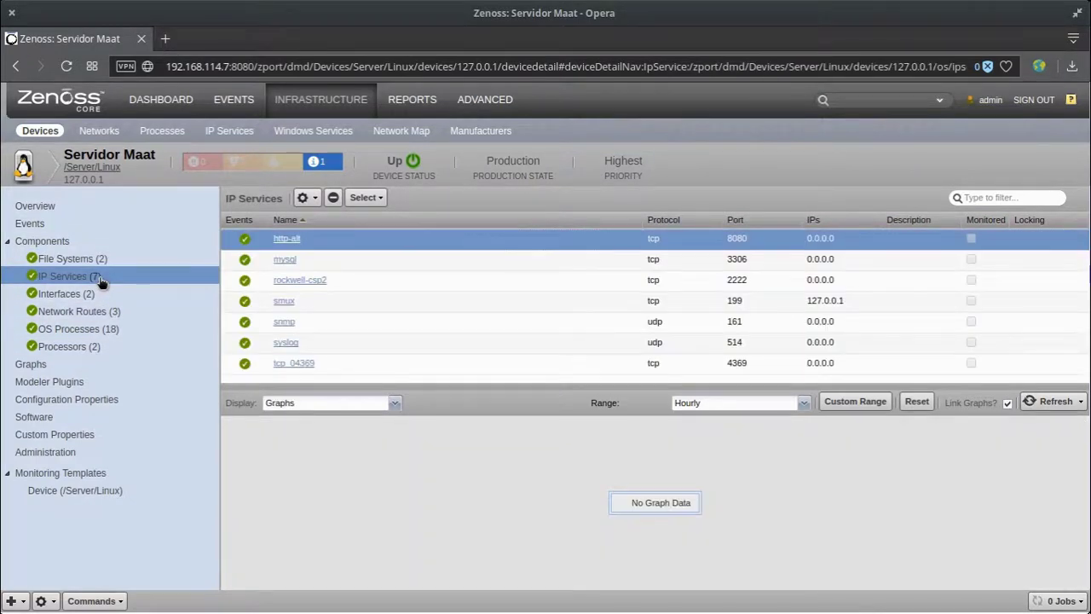
left_click(85, 294)
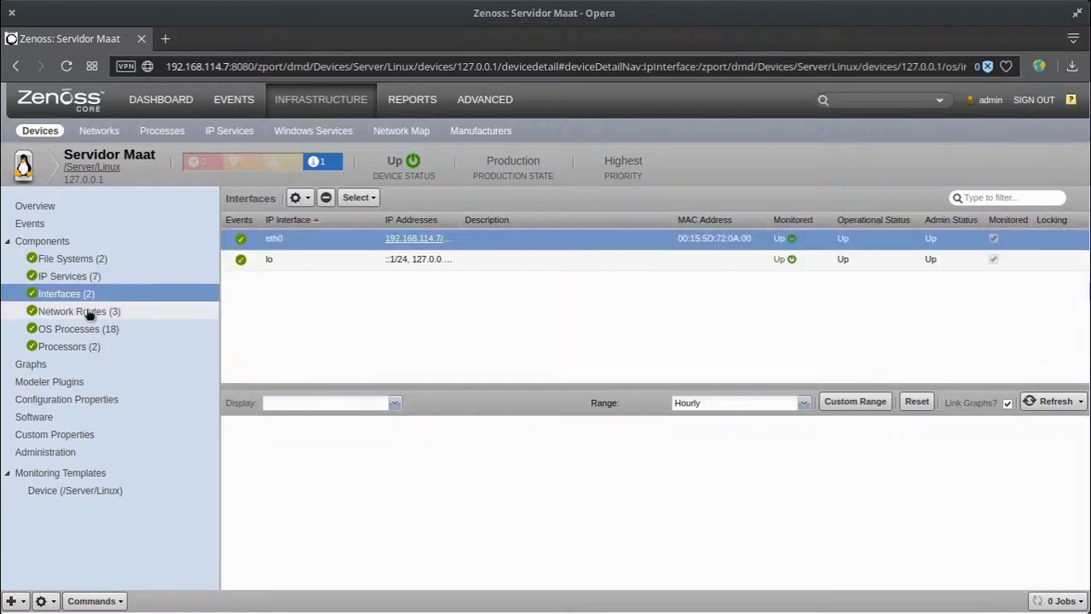
left_click(90, 312)
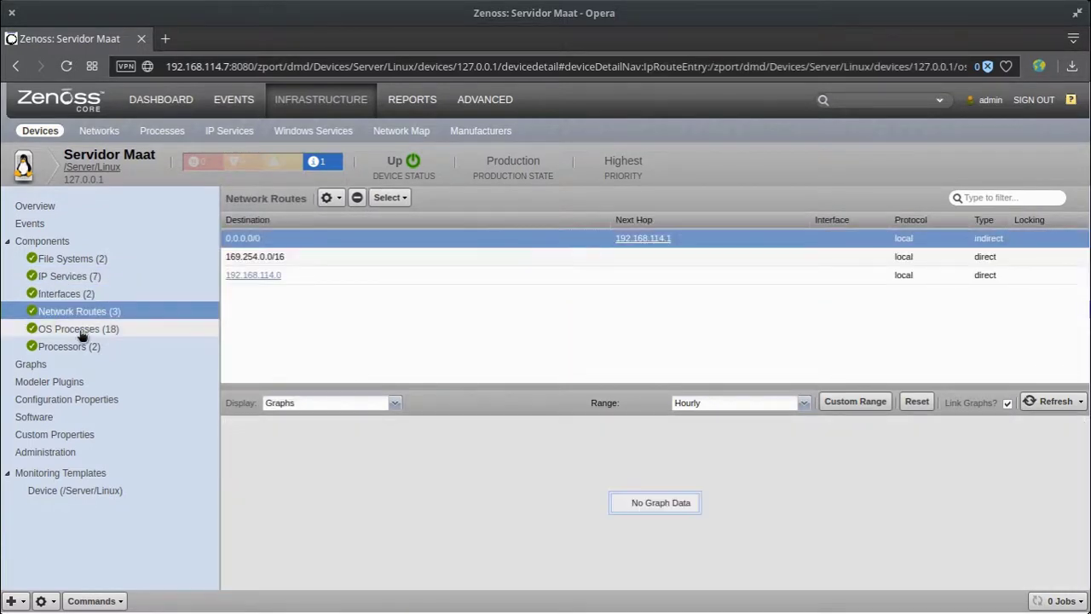
left_click(83, 330)
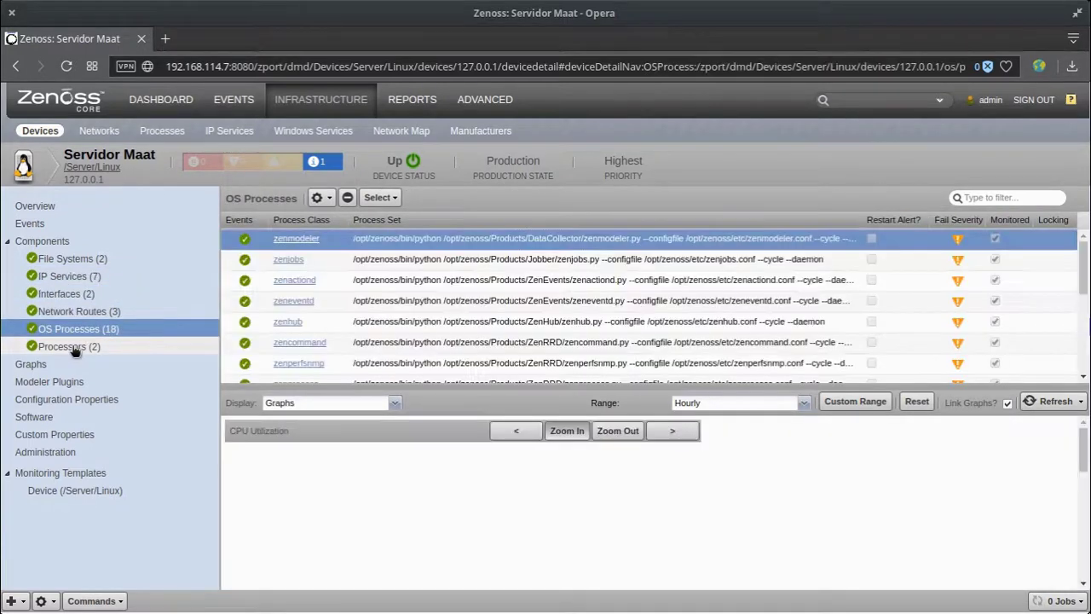
scroll(620, 346, "down", 5)
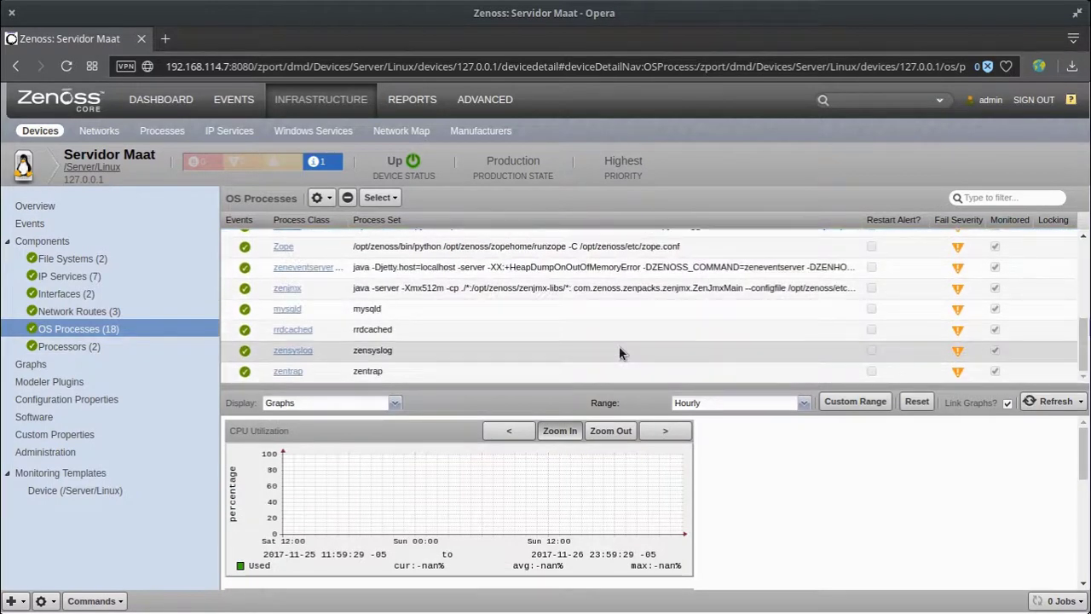
scroll(619, 346, "up", 5)
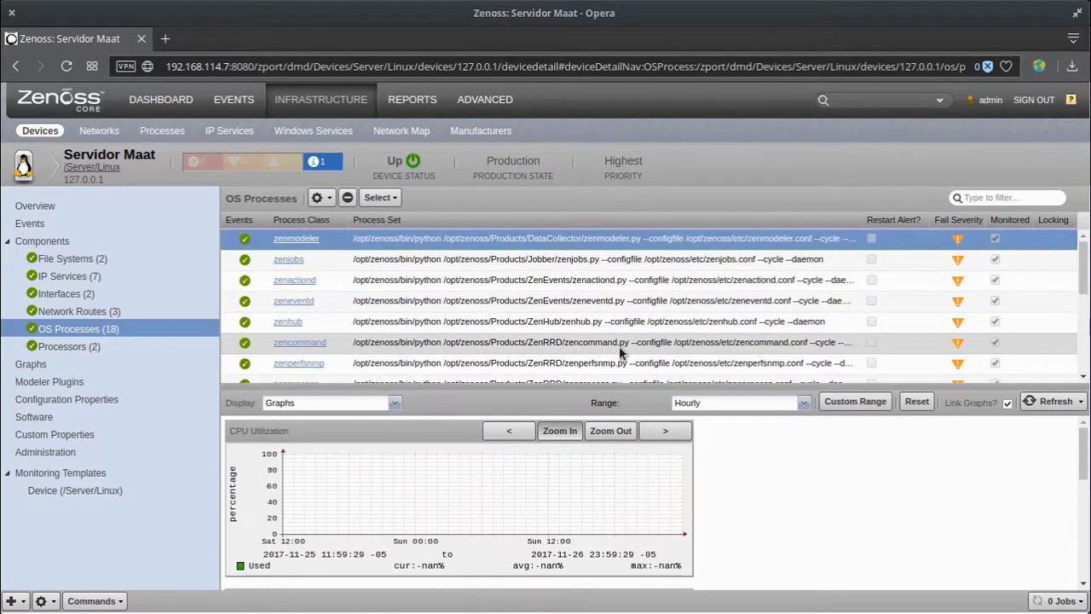
left_click(77, 347)
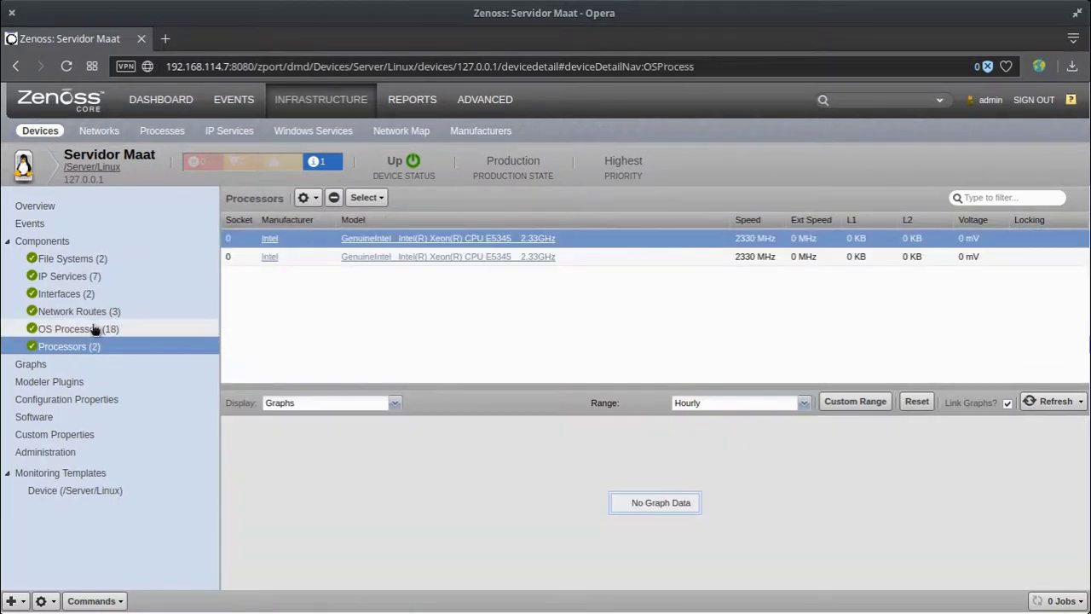
left_click(95, 330)
left_click(25, 364)
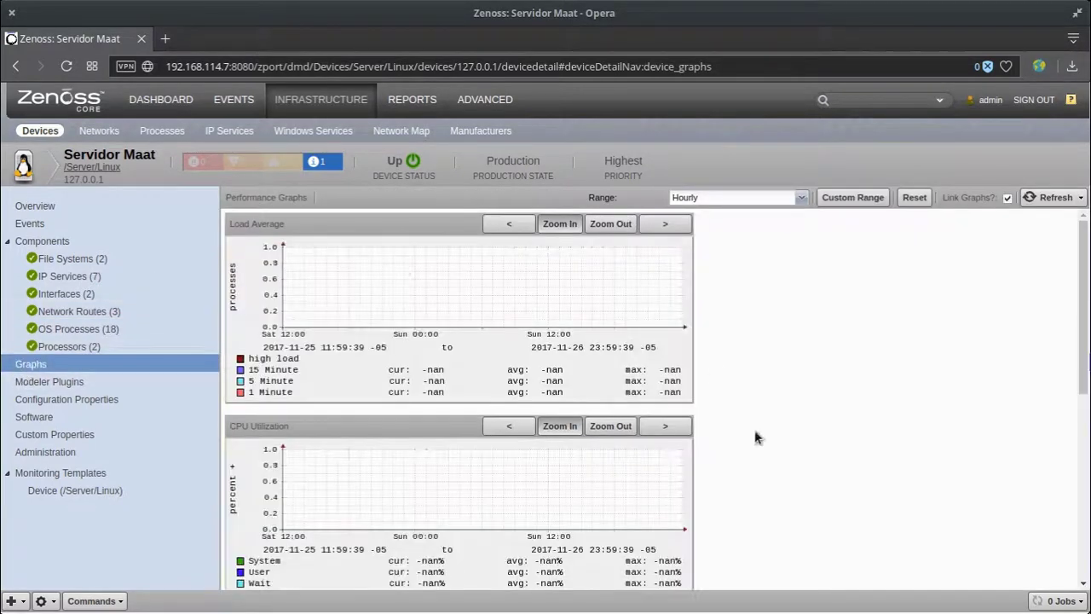